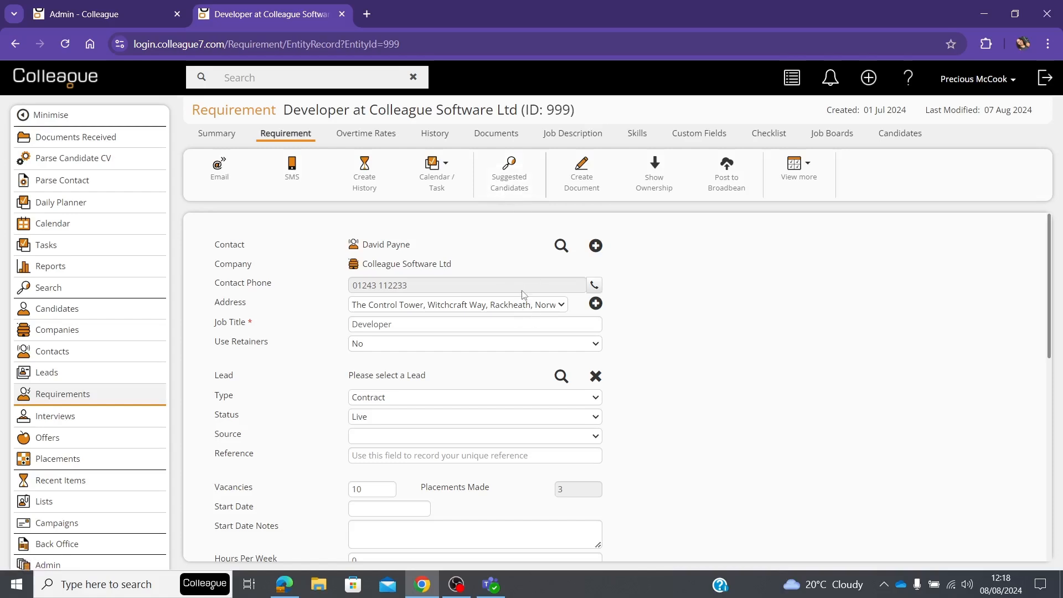
# Review the Job Description and Job Advert Text sections of the Developer requirement
pyautogui.click(570, 137)
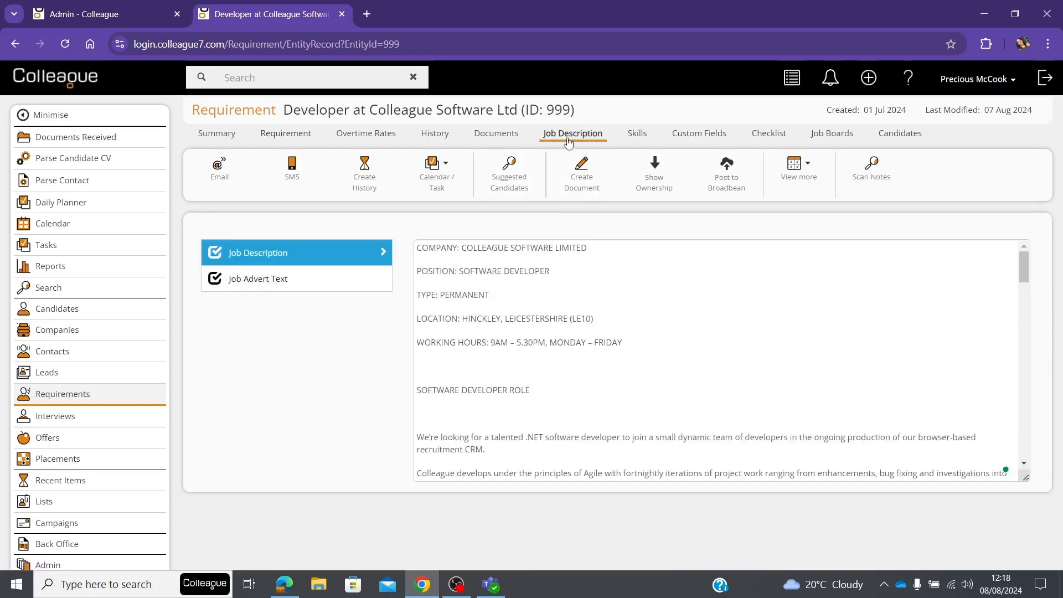
pyautogui.click(321, 282)
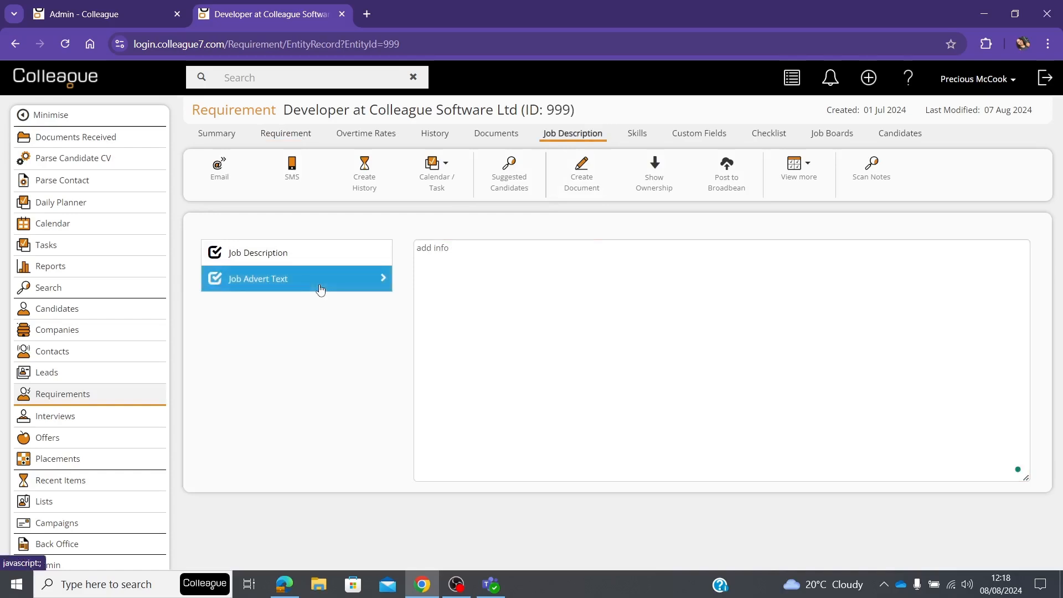
pyautogui.click(316, 250)
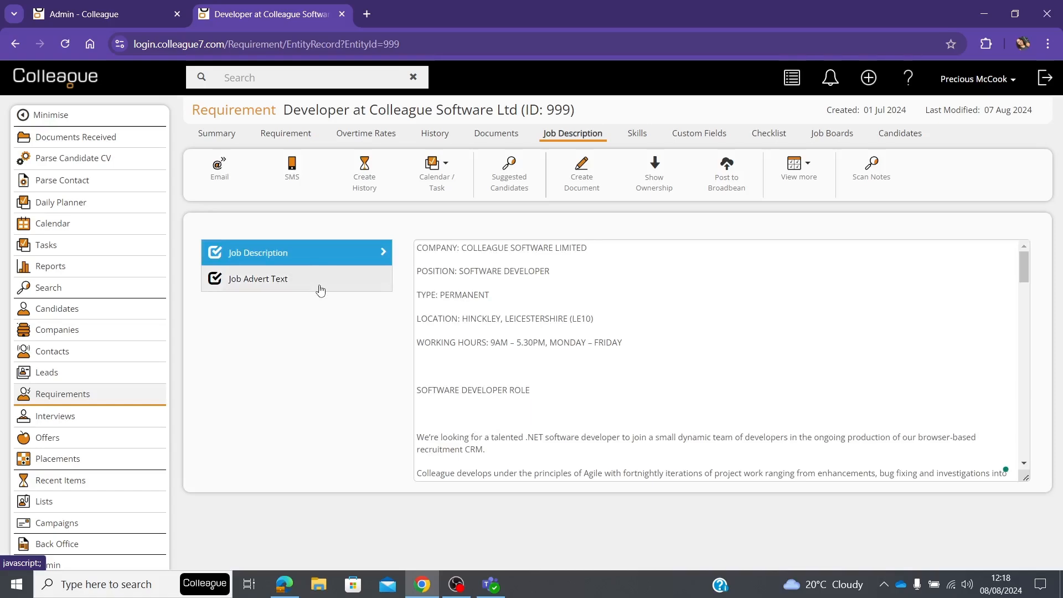
# In the Requirement section of the admin Global Settings, set the notes section to scan for the job description to Job Description
pyautogui.click(134, 10)
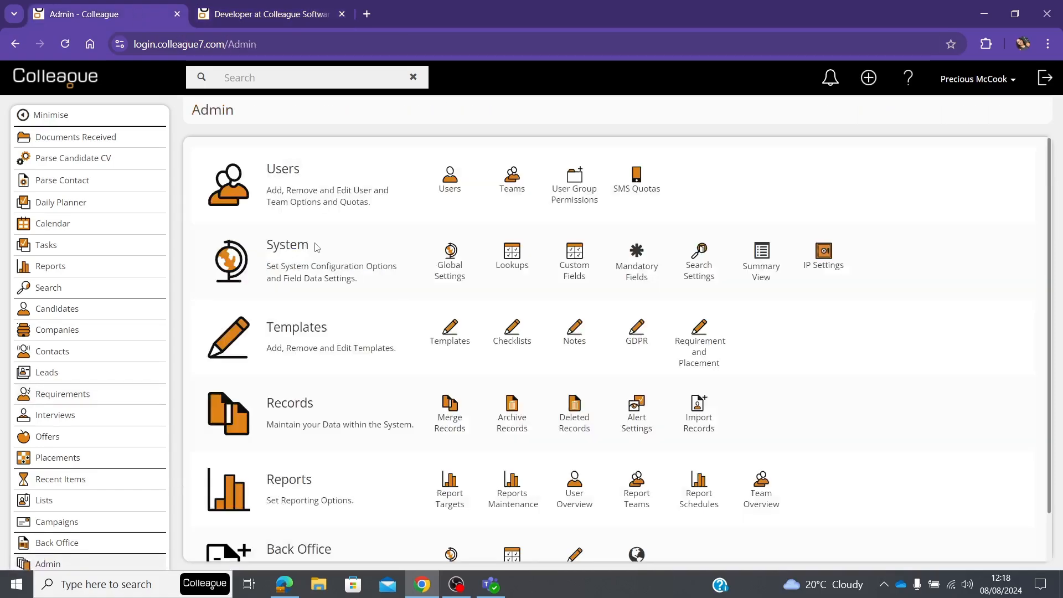
pyautogui.click(451, 268)
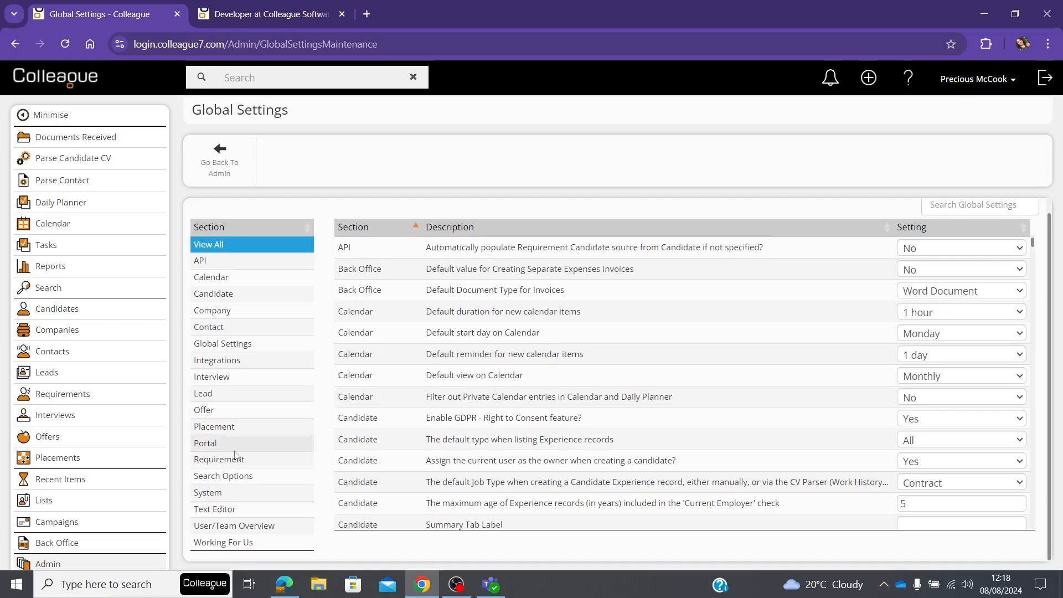
pyautogui.click(222, 460)
pyautogui.scroll(-2, 418, 436)
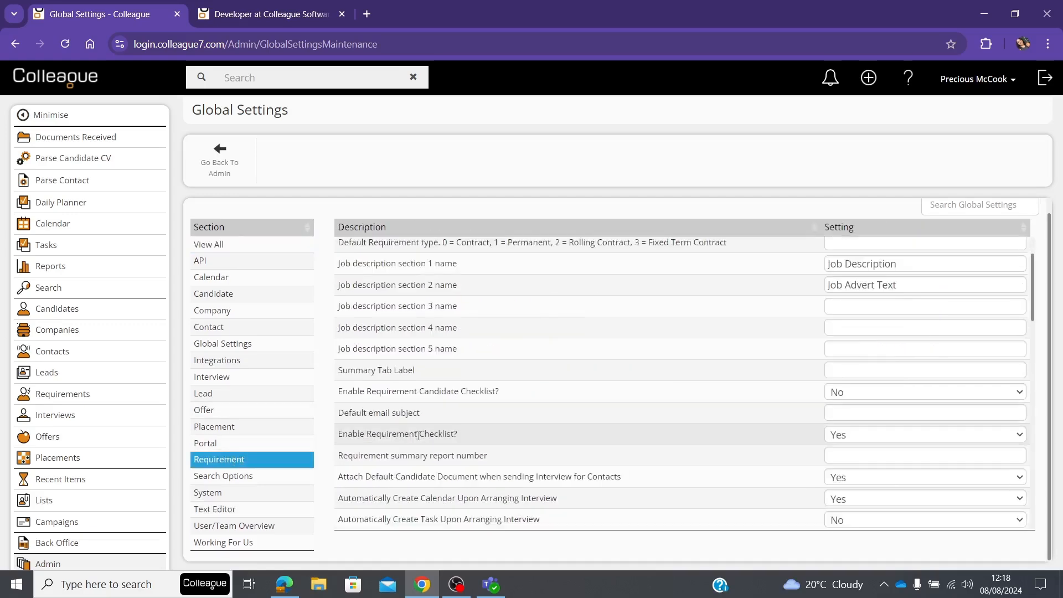
pyautogui.scroll(-3, 418, 436)
pyautogui.scroll(-8, 418, 439)
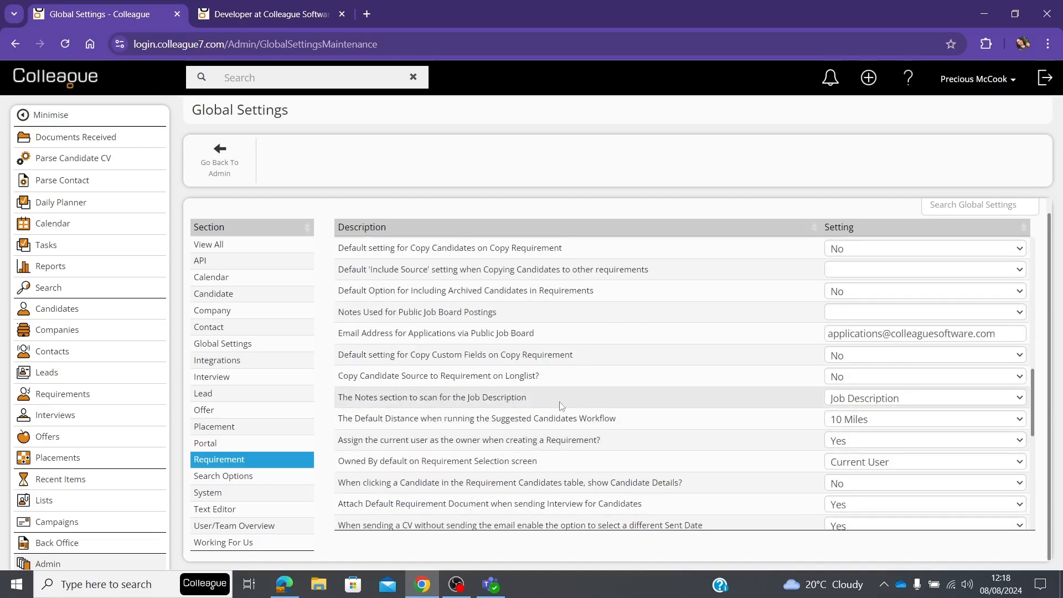
pyautogui.click(861, 399)
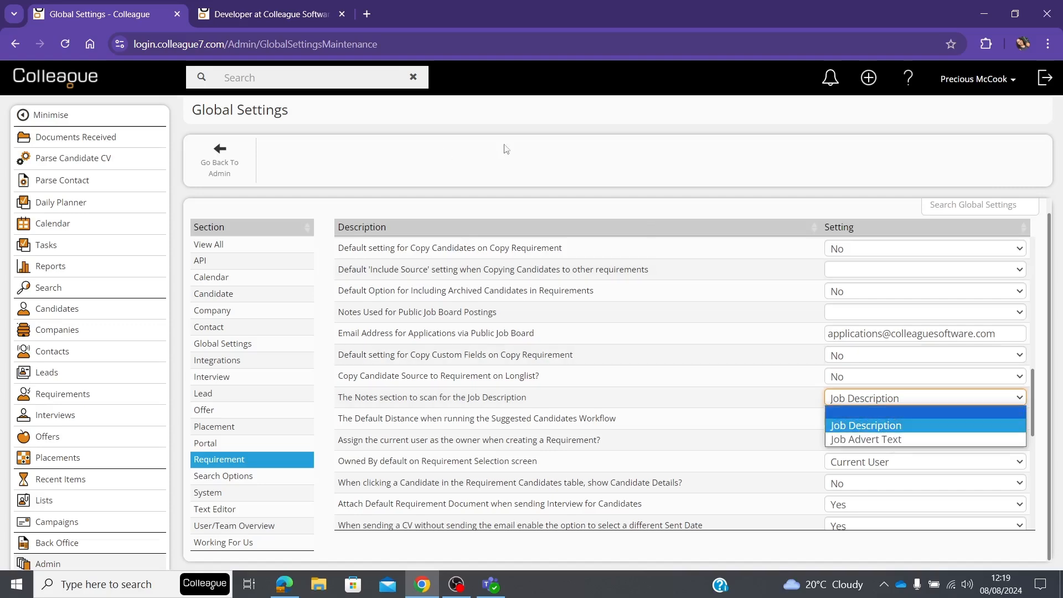
pyautogui.click(862, 426)
# Run Suggested Candidates for the Developer requirement and set the distance from the requirement to Within 50 Miles
pyautogui.click(293, 11)
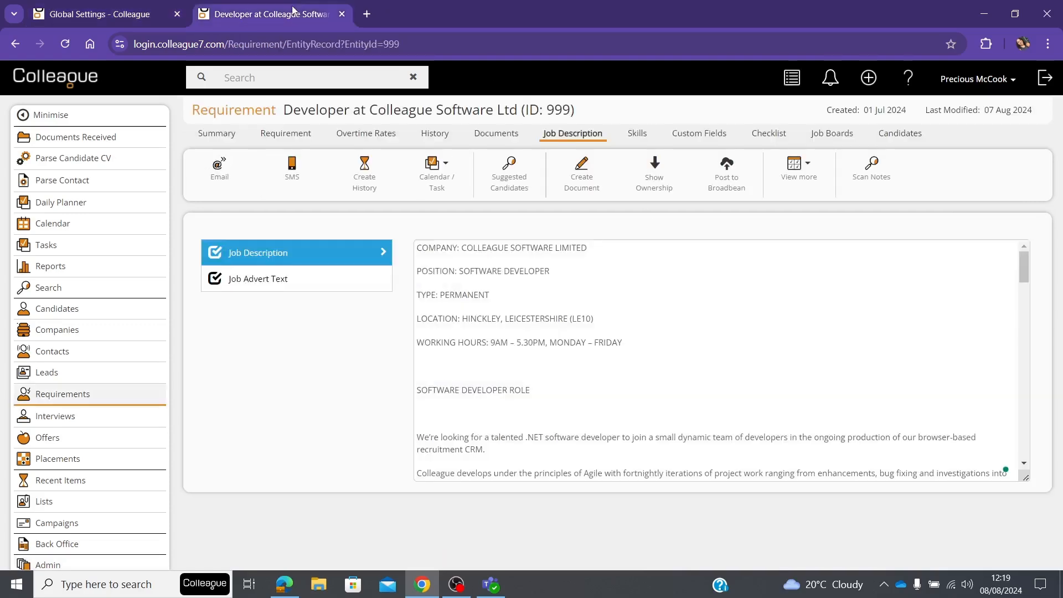
pyautogui.click(299, 139)
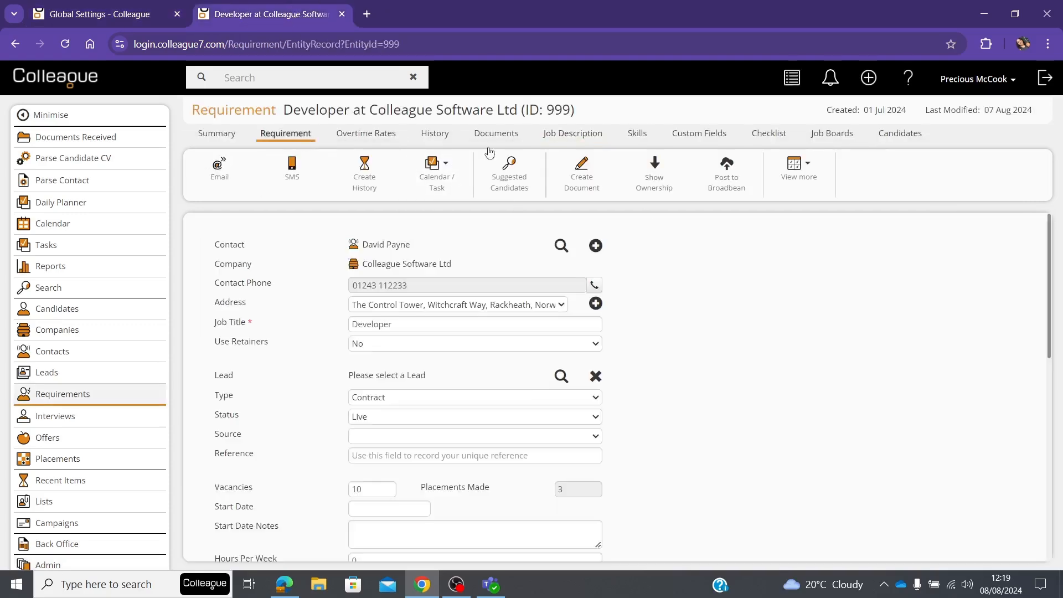
pyautogui.click(510, 169)
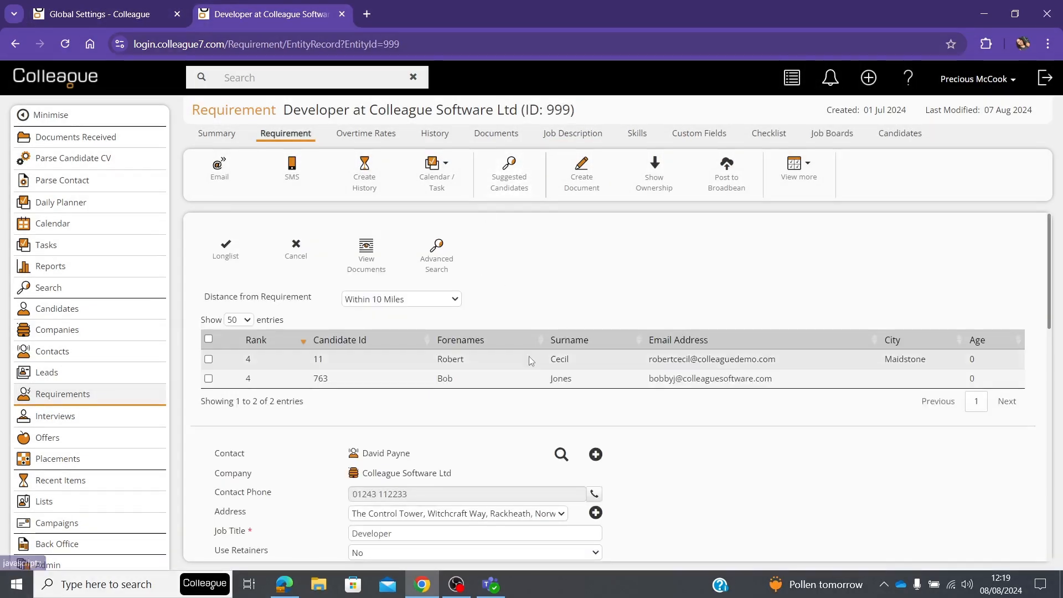
pyautogui.click(388, 301)
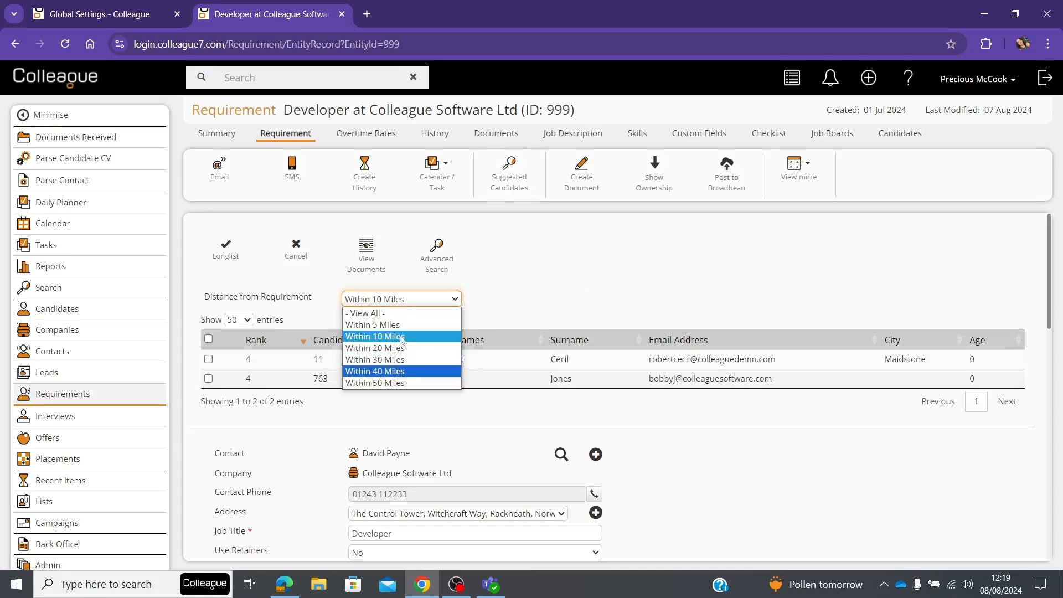
pyautogui.click(401, 383)
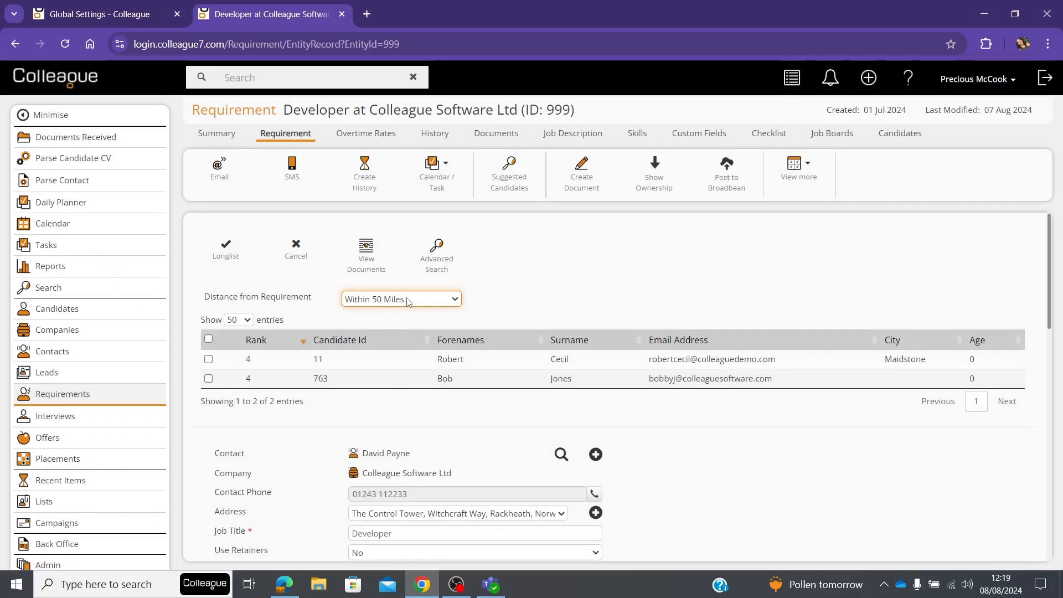
# Examine the options for the default Suggested Candidates distance in the Requirement global settings
pyautogui.click(143, 12)
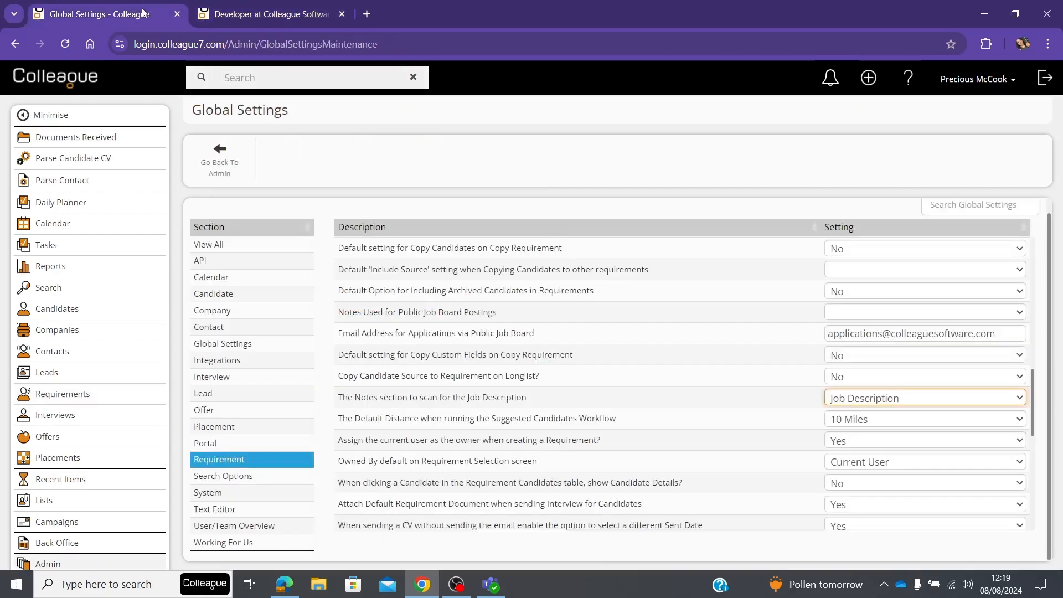
pyautogui.scroll(-1, 493, 441)
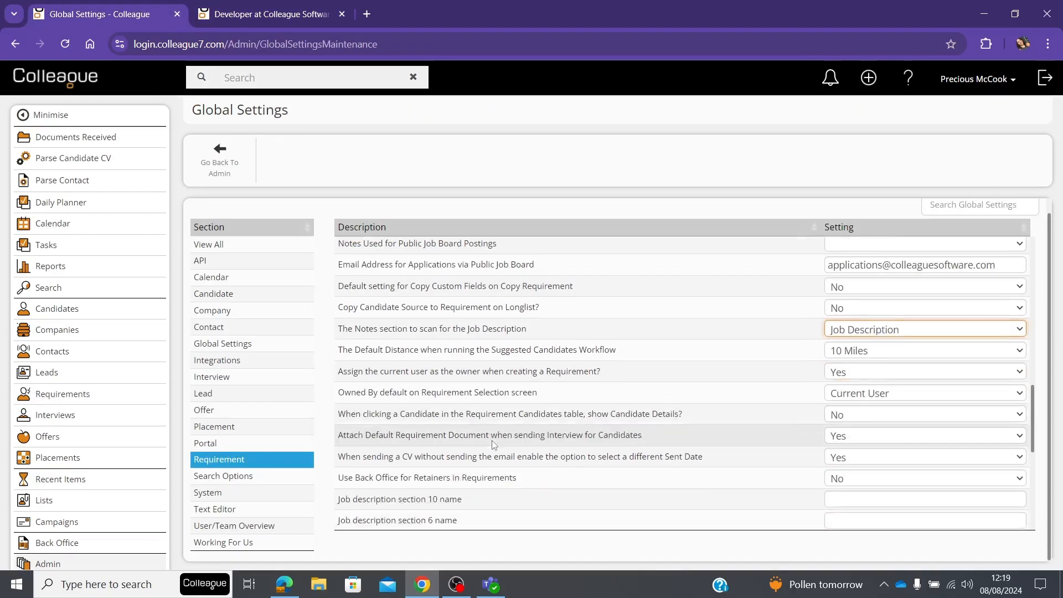
pyautogui.scroll(-1, 493, 444)
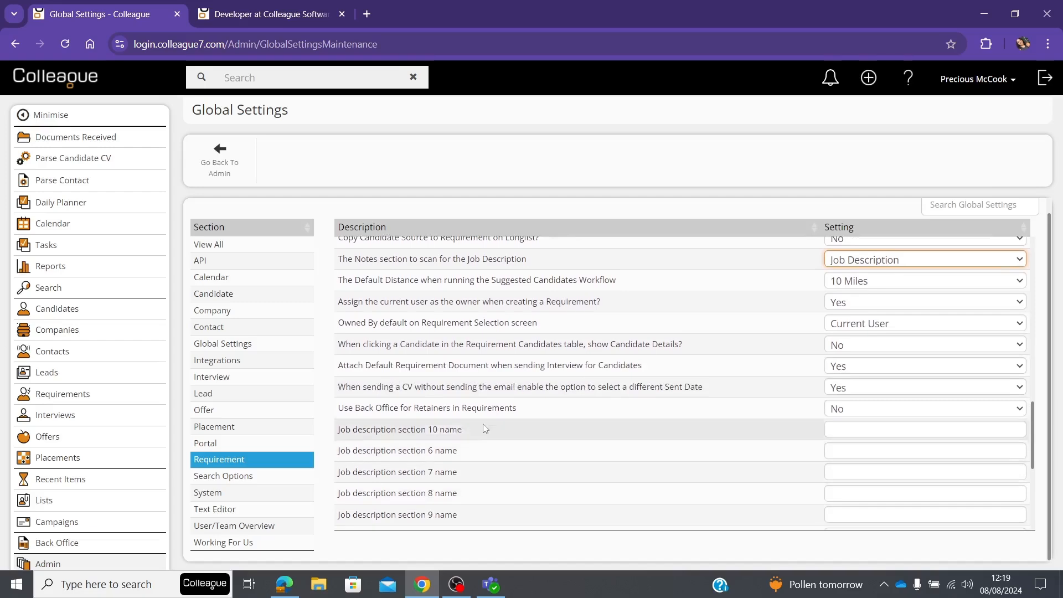
pyautogui.scroll(-1, 476, 424)
pyautogui.scroll(3, 466, 411)
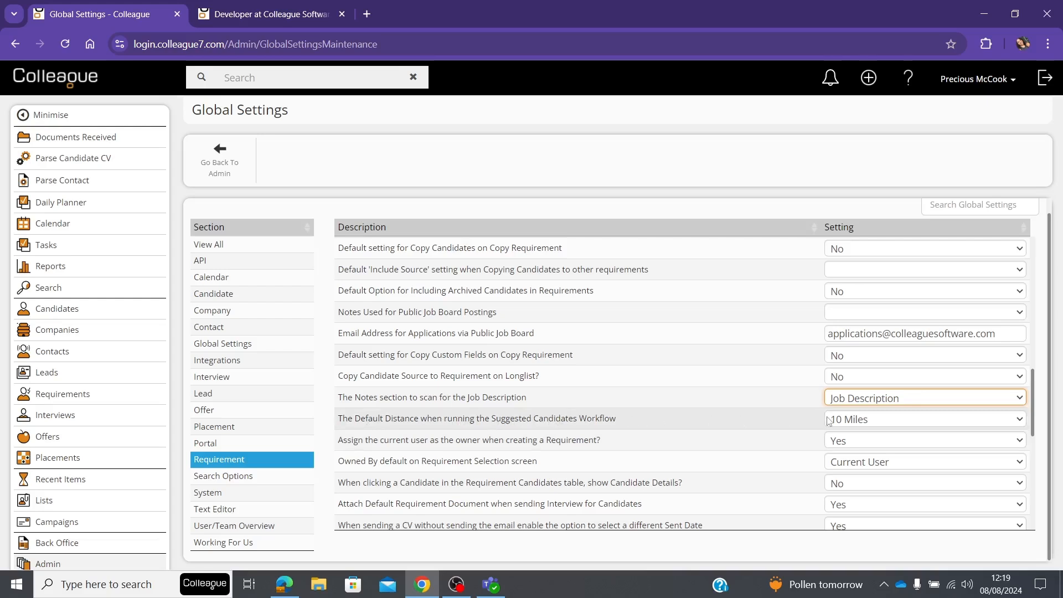
pyautogui.click(859, 421)
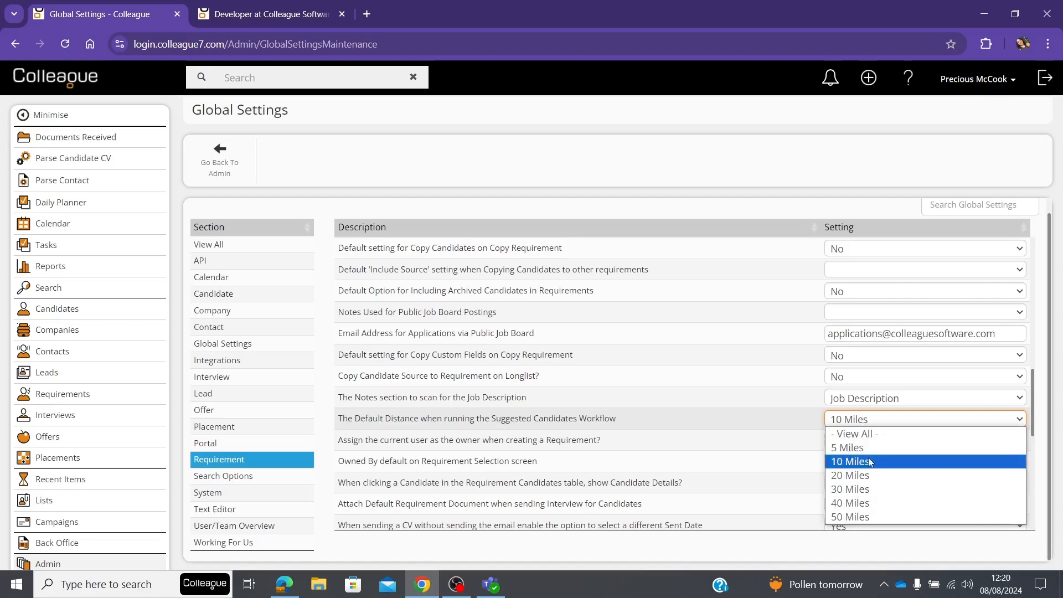
# Return to the Developer requirement and select the first candidate in the suggested candidates list
pyautogui.click(261, 14)
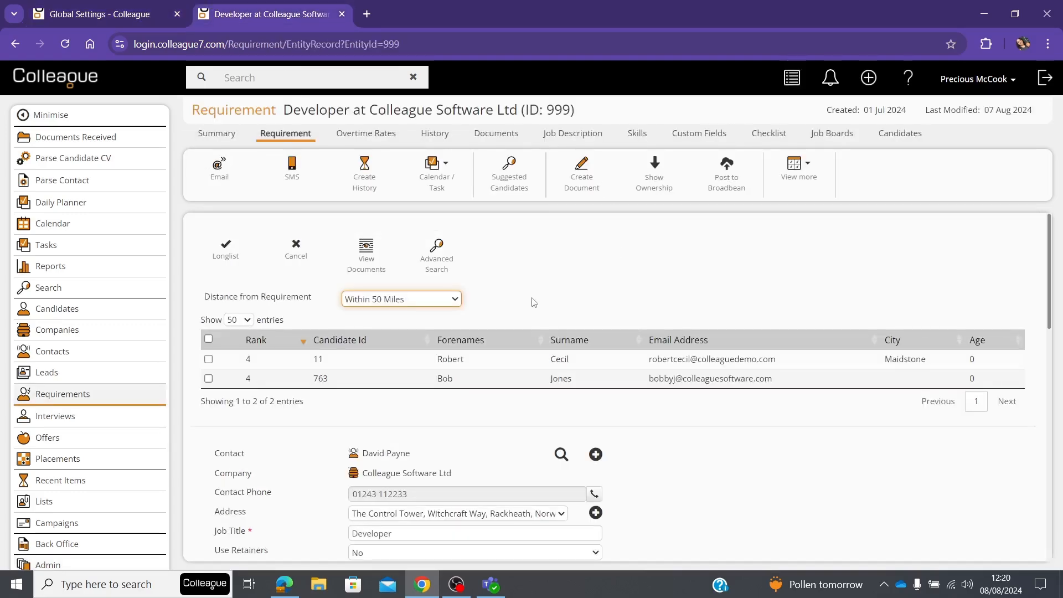
pyautogui.click(209, 339)
pyautogui.click(209, 339)
pyautogui.click(208, 359)
pyautogui.click(209, 379)
pyautogui.click(209, 378)
pyautogui.click(208, 359)
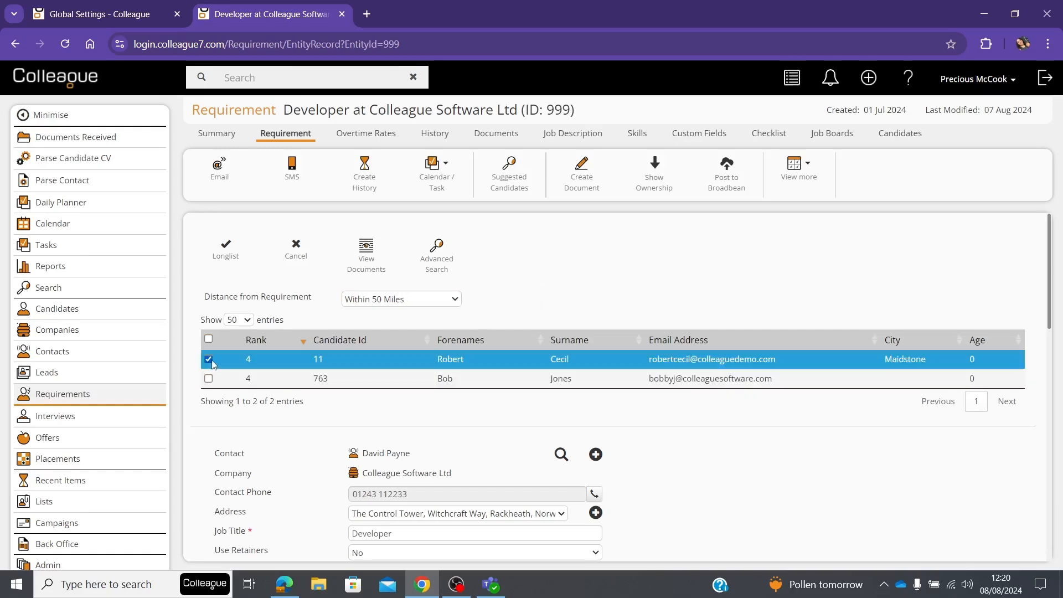
# Review the selected candidate's details in the Summary View
pyautogui.click(798, 80)
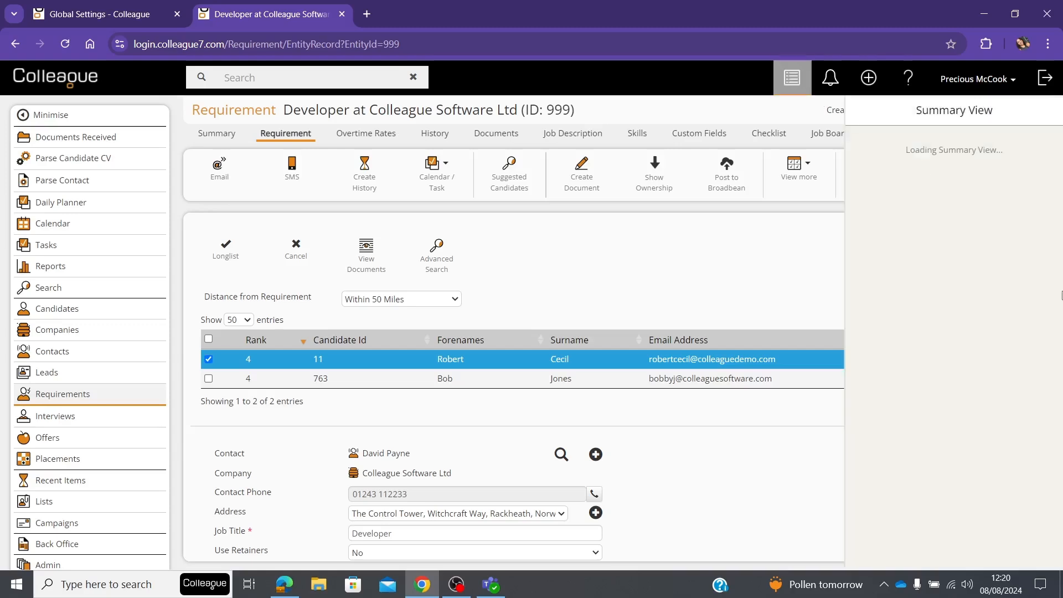
pyautogui.scroll(-3, 963, 348)
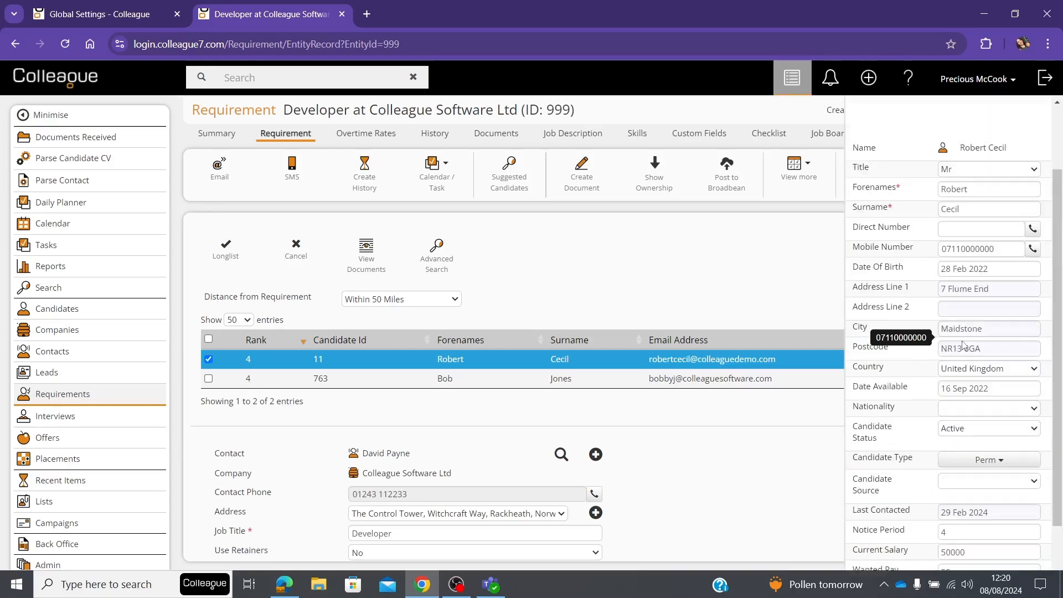
pyautogui.scroll(3, 955, 404)
# Select the second suggested candidate as well and close the Summary View
pyautogui.click(208, 379)
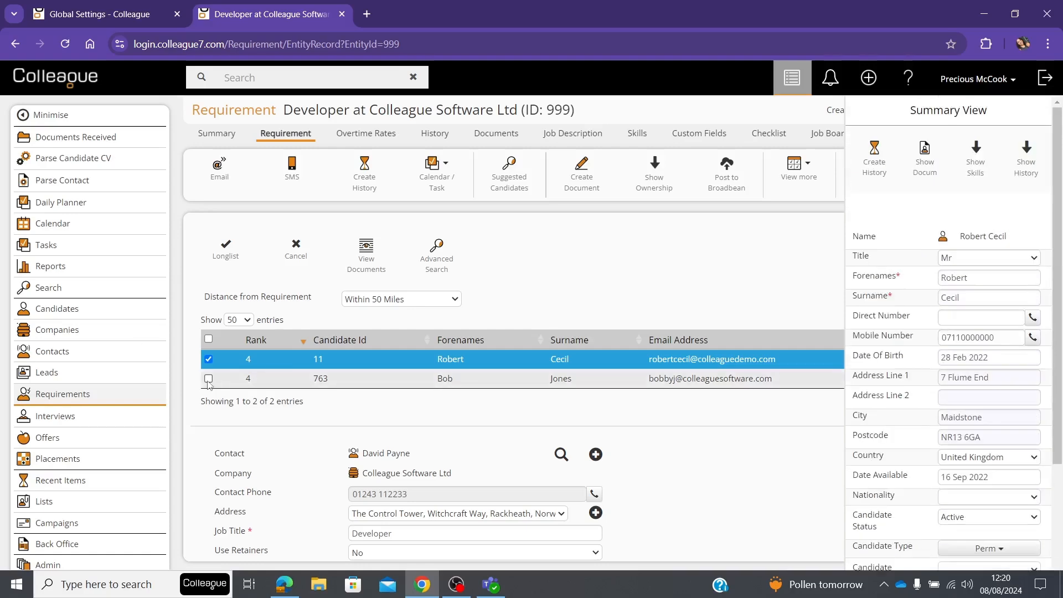
pyautogui.click(1030, 110)
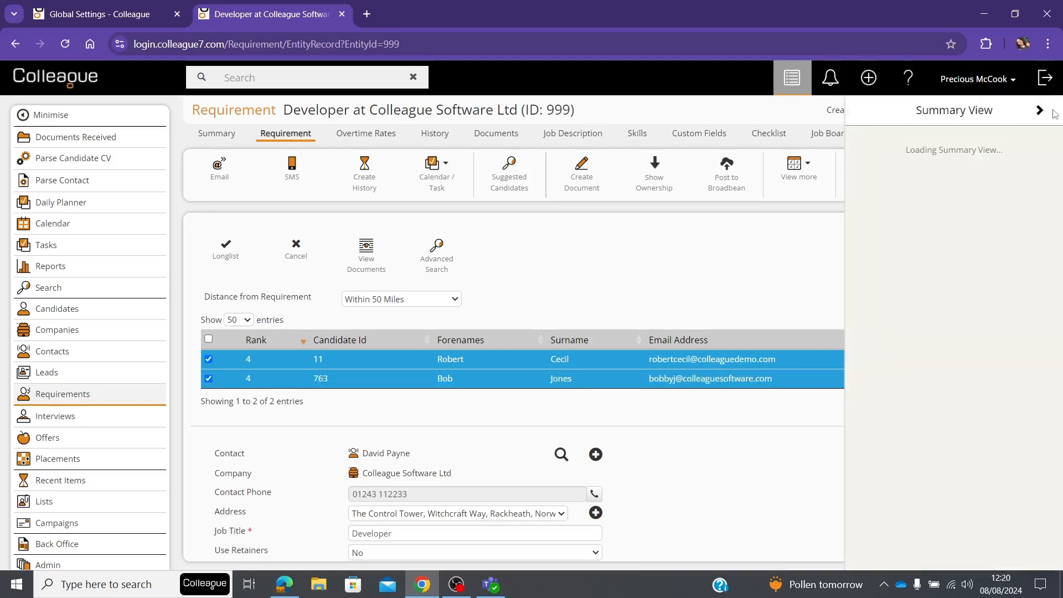
pyautogui.click(869, 111)
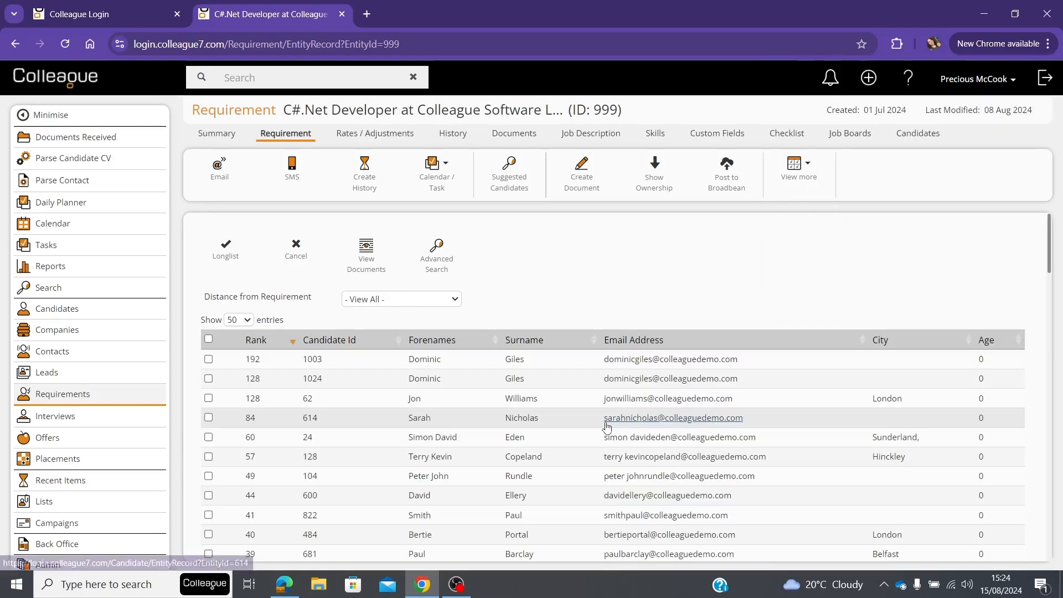
# Start an Advanced Search from the suggested candidates with the criteria Skills Only and the skill match Match Any Skills
pyautogui.click(436, 264)
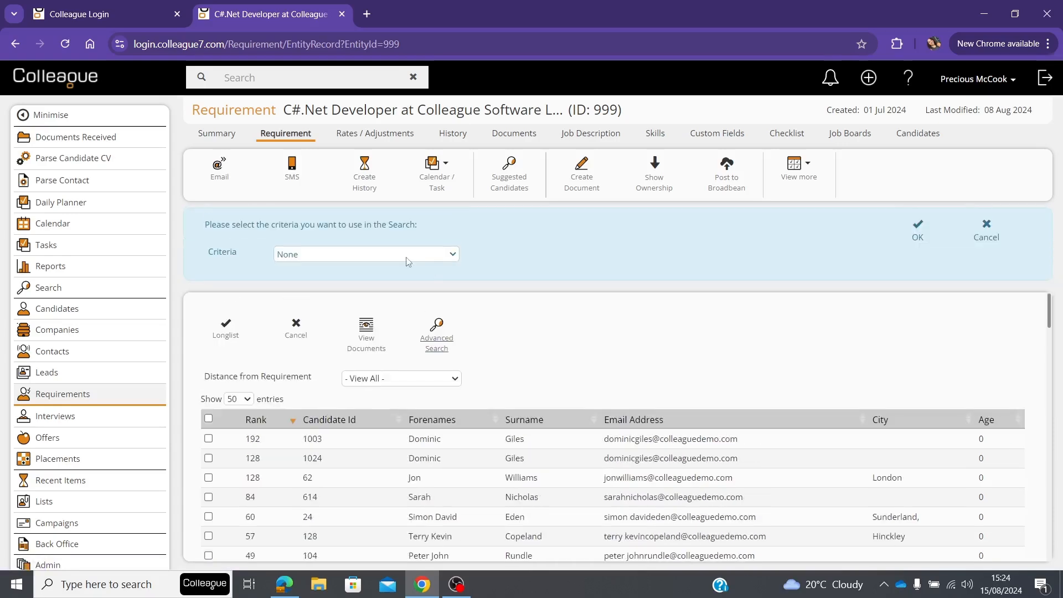
pyautogui.click(407, 261)
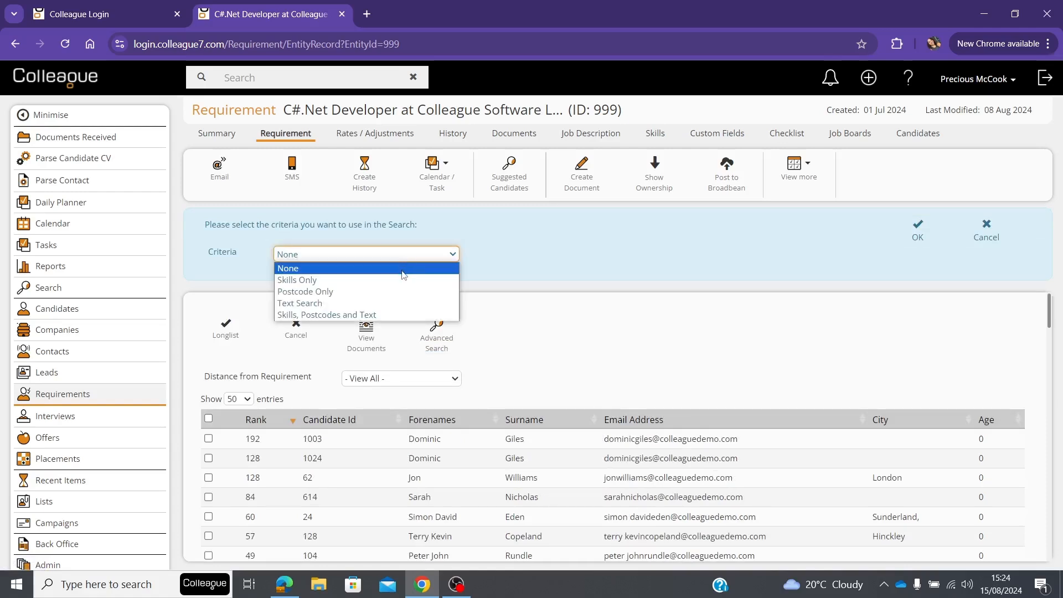
pyautogui.click(400, 276)
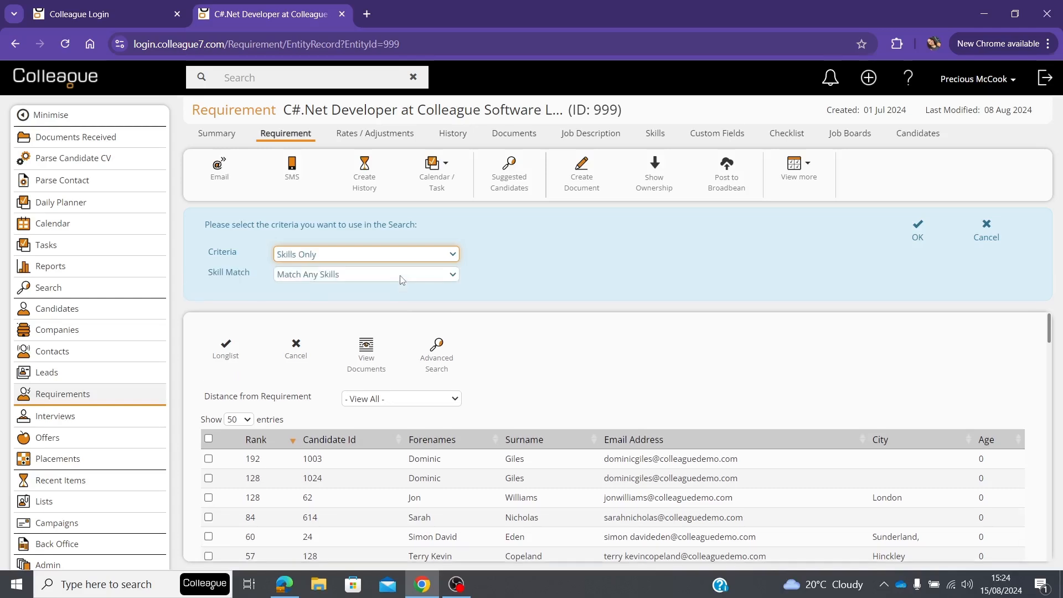
pyautogui.click(403, 275)
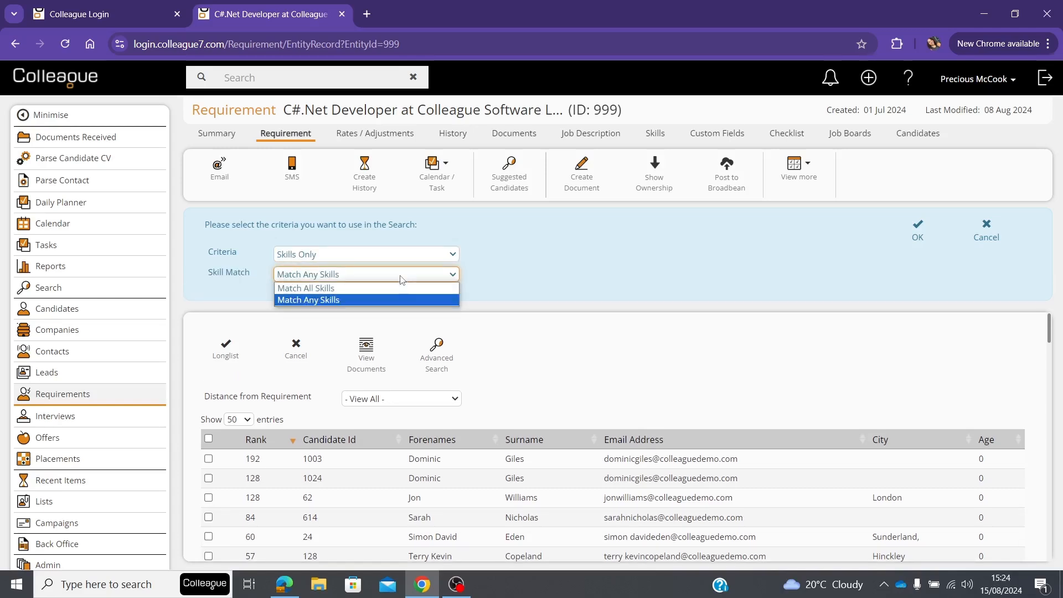
pyautogui.click(354, 301)
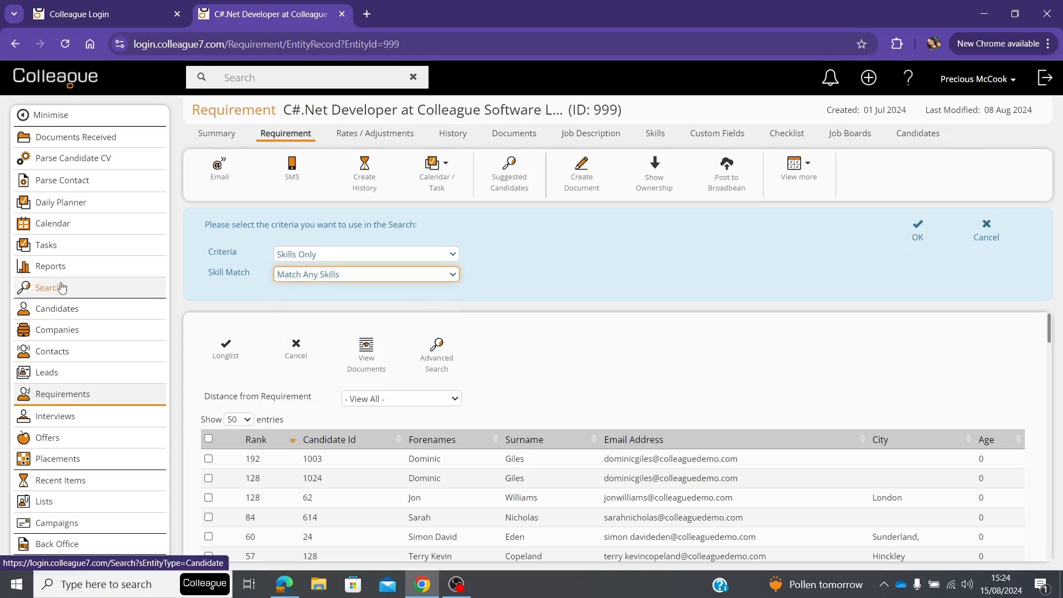
pyautogui.click(655, 240)
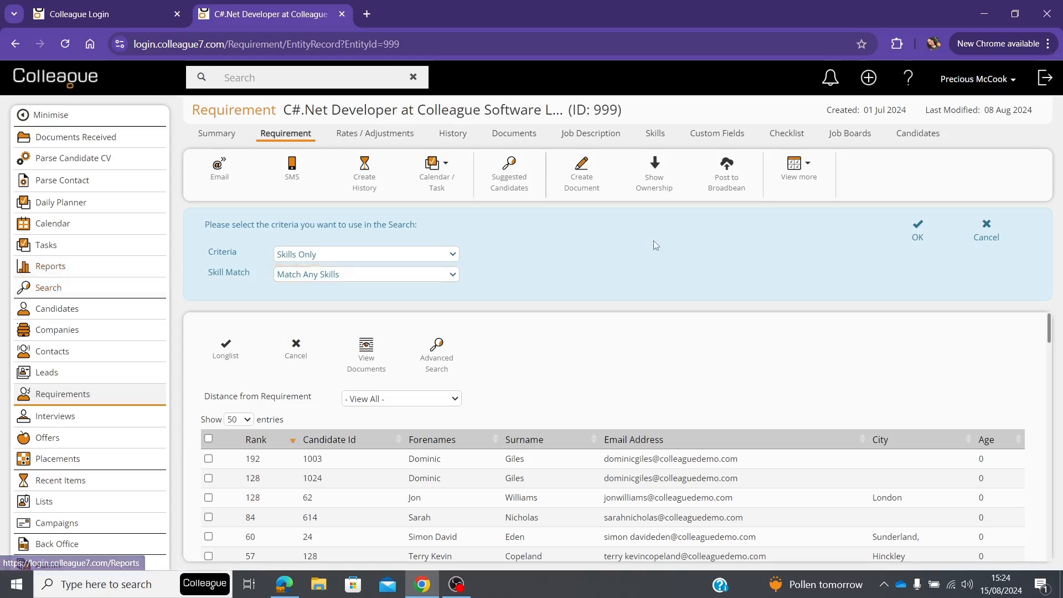
# Change the search criteria to Postcode Only with a distance of 3 Kilometres
pyautogui.click(408, 256)
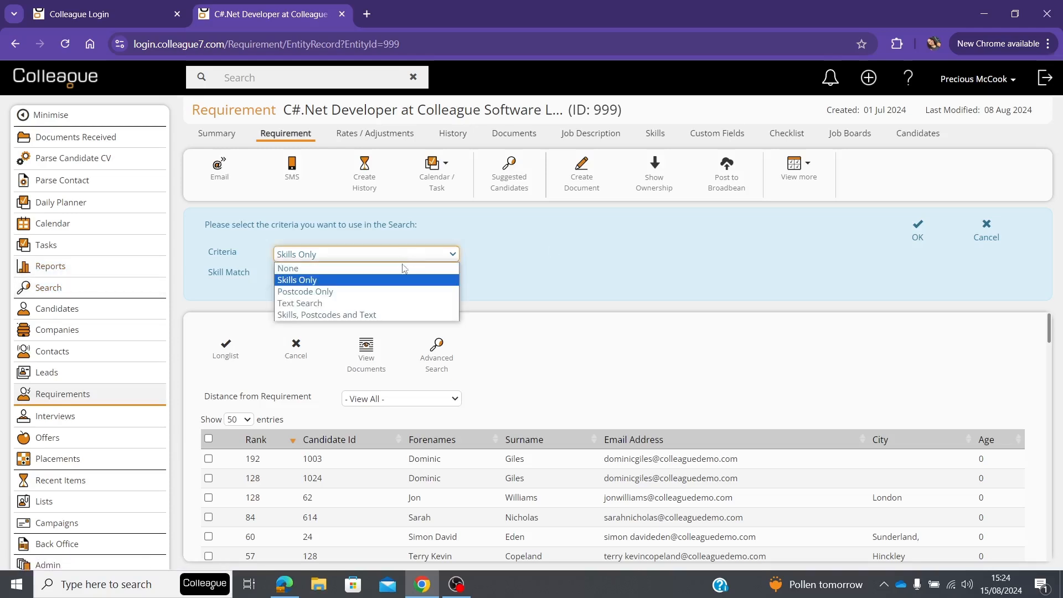
pyautogui.click(380, 292)
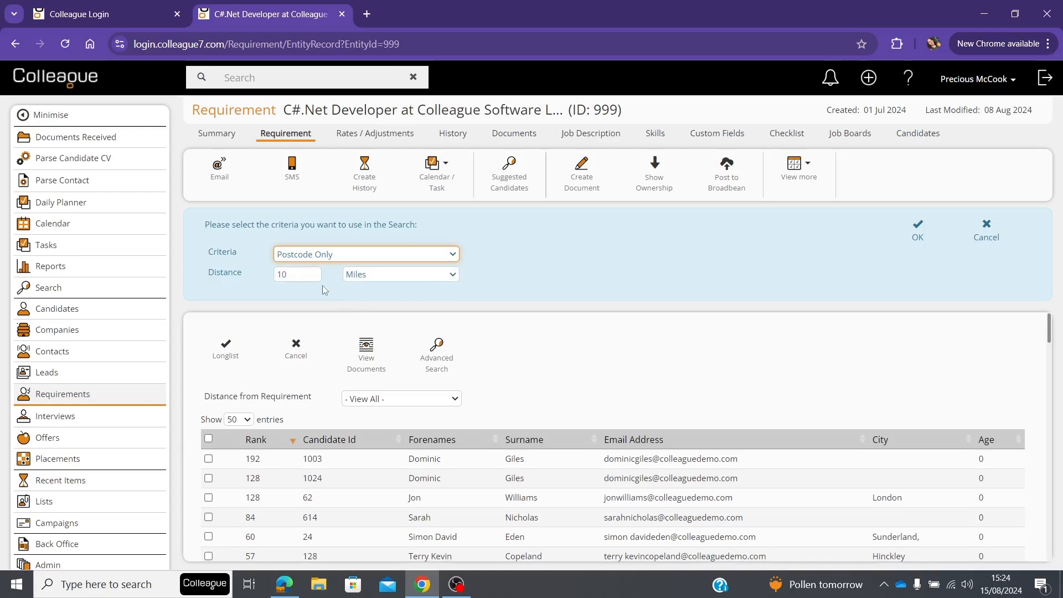
pyautogui.click(308, 276)
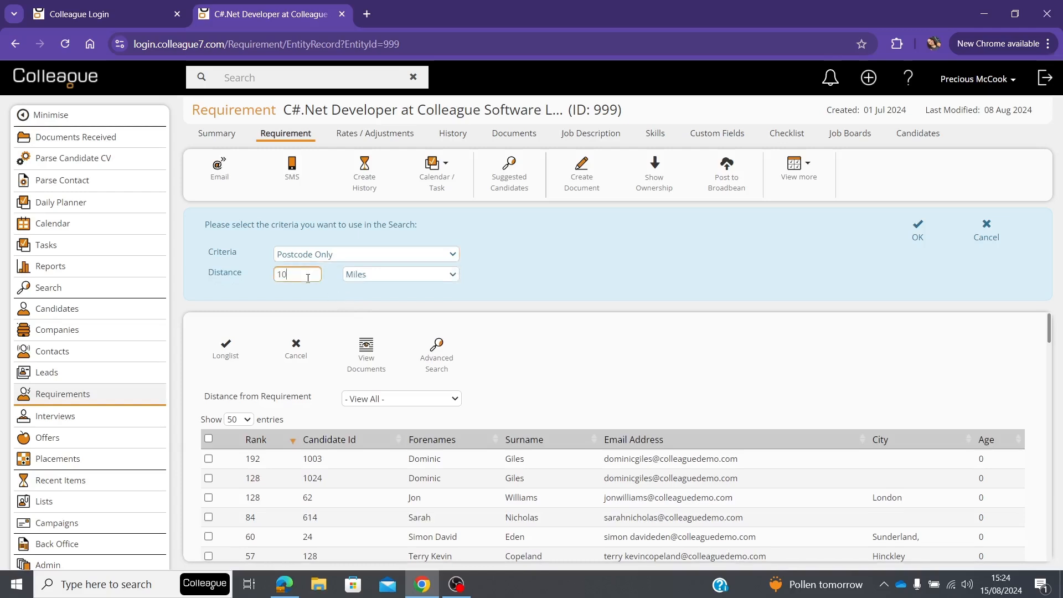
pyautogui.press('BackSpace')
pyautogui.press('BackSpace')
pyautogui.write('3')
pyautogui.click(365, 277)
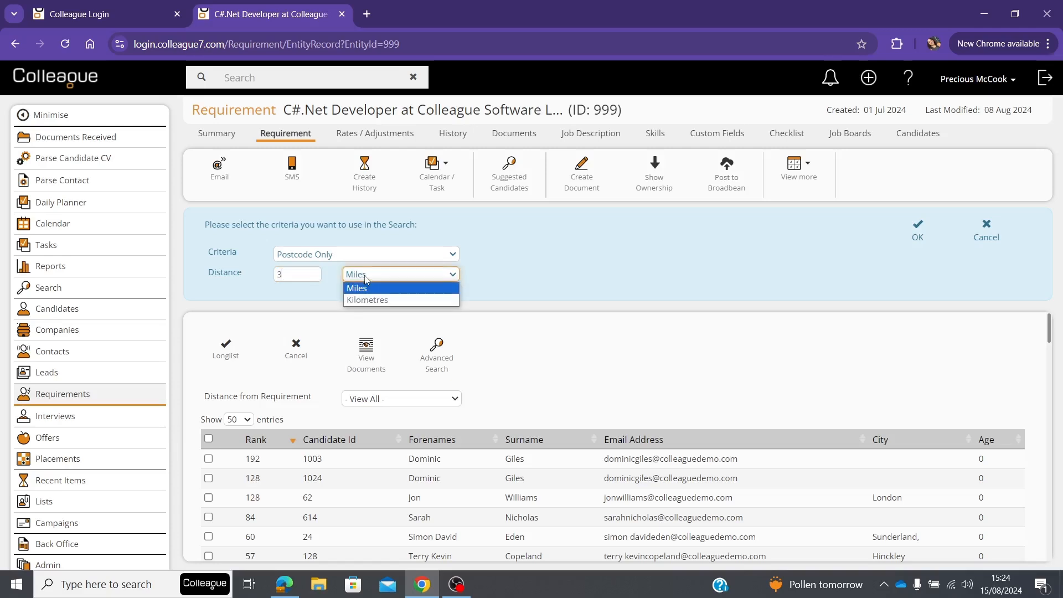
pyautogui.click(374, 301)
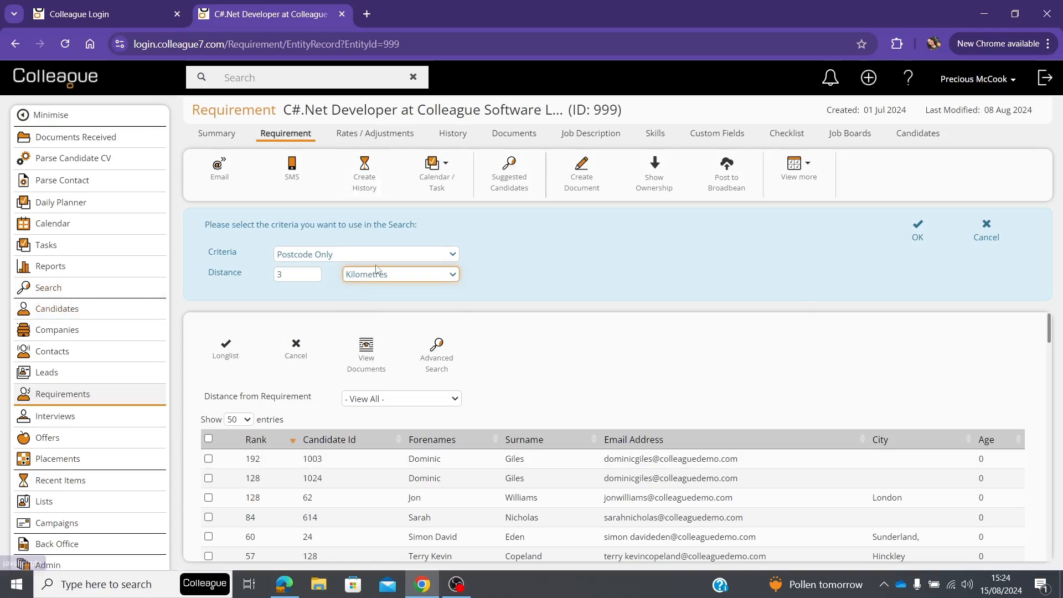
# Switch the criteria to Text Search and review the search text and the Document Index options
pyautogui.click(347, 256)
pyautogui.click(341, 307)
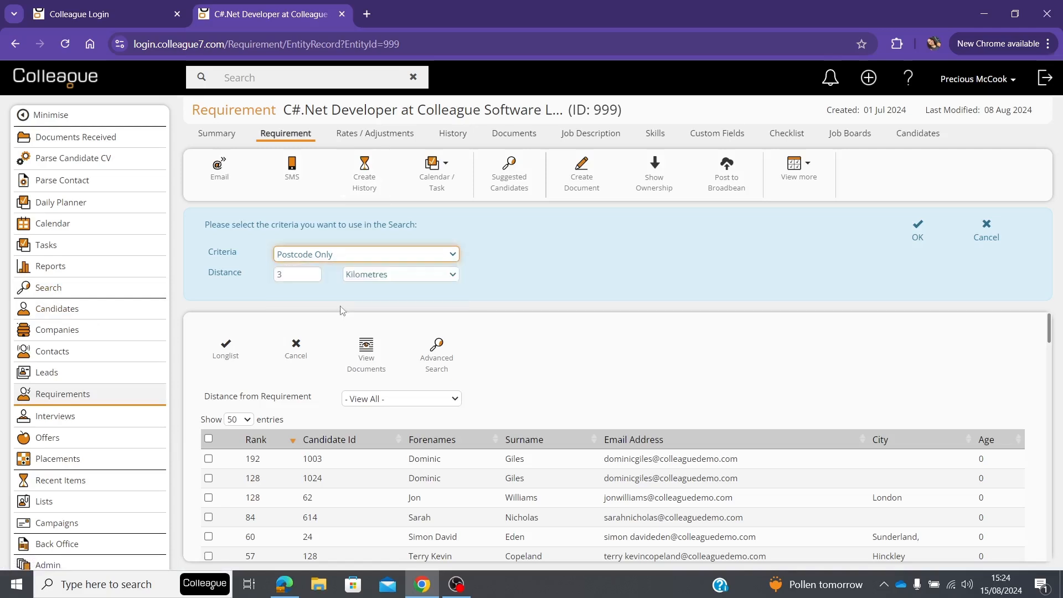
pyautogui.scroll(-1, 410, 283)
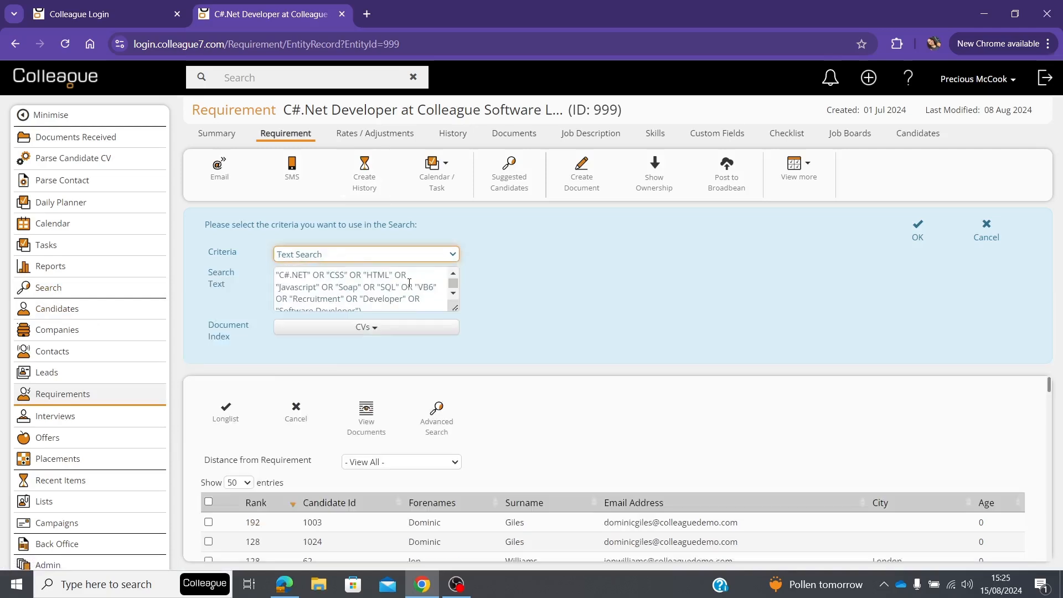
pyautogui.scroll(-1, 410, 283)
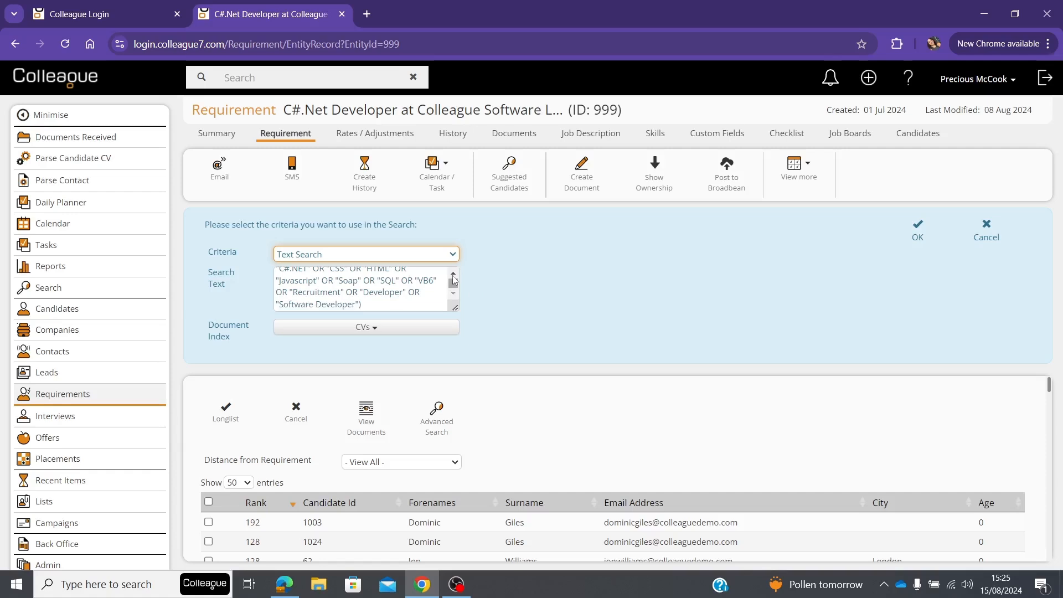
pyautogui.click(453, 275)
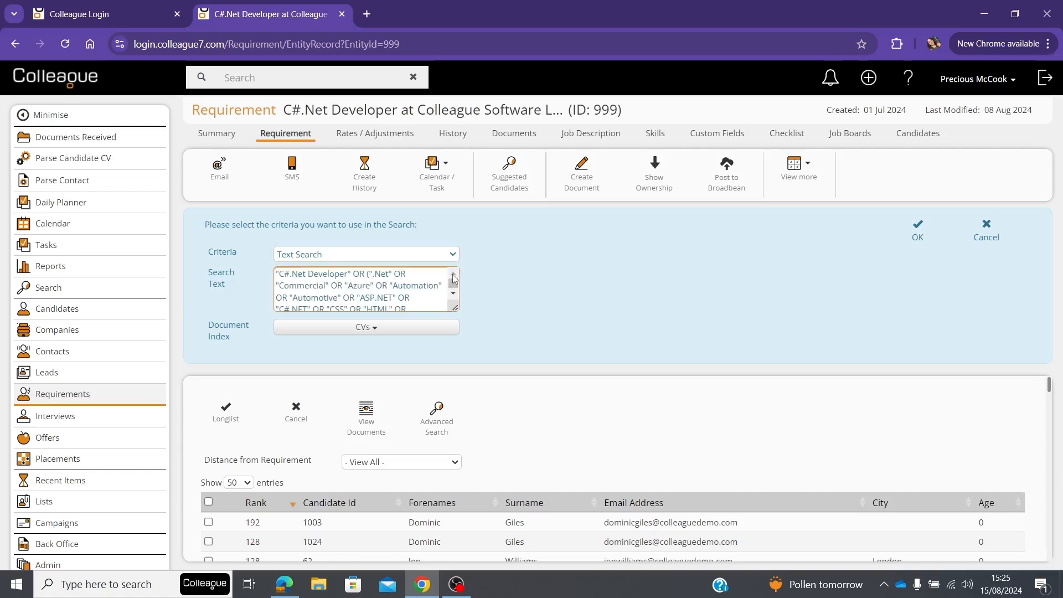
pyautogui.click(405, 332)
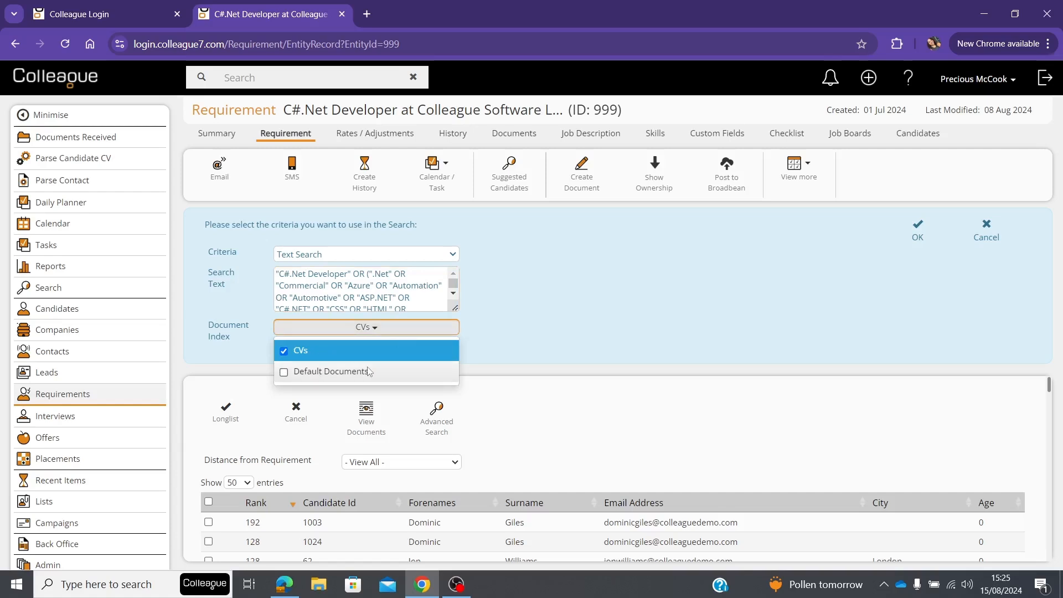
pyautogui.click(629, 248)
pyautogui.click(357, 330)
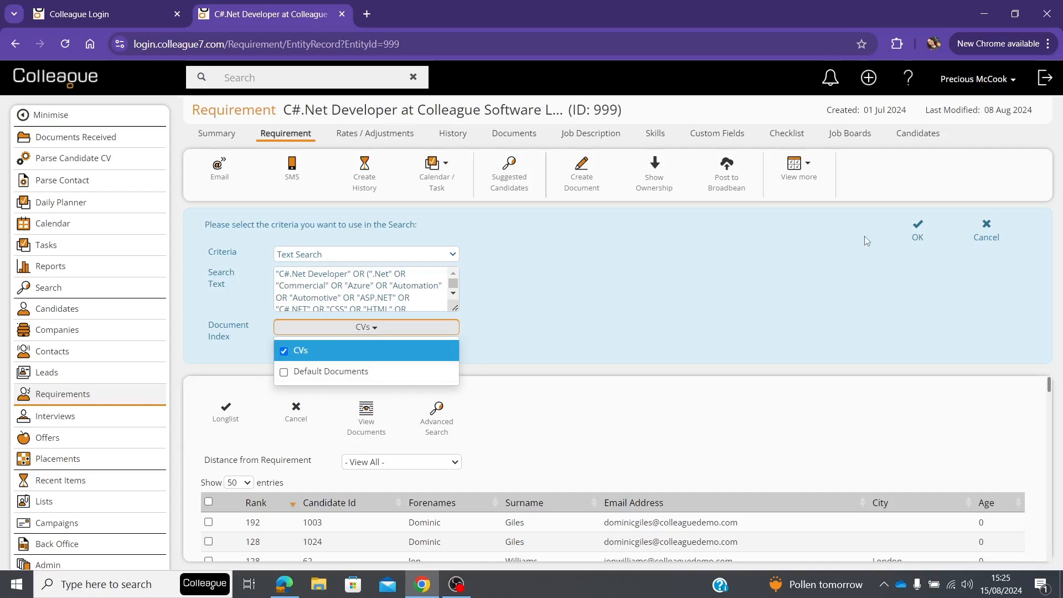
# Set the search criteria to Skills, Postcodes and Text with the skill match Match All Skills
pyautogui.click(401, 262)
pyautogui.click(399, 259)
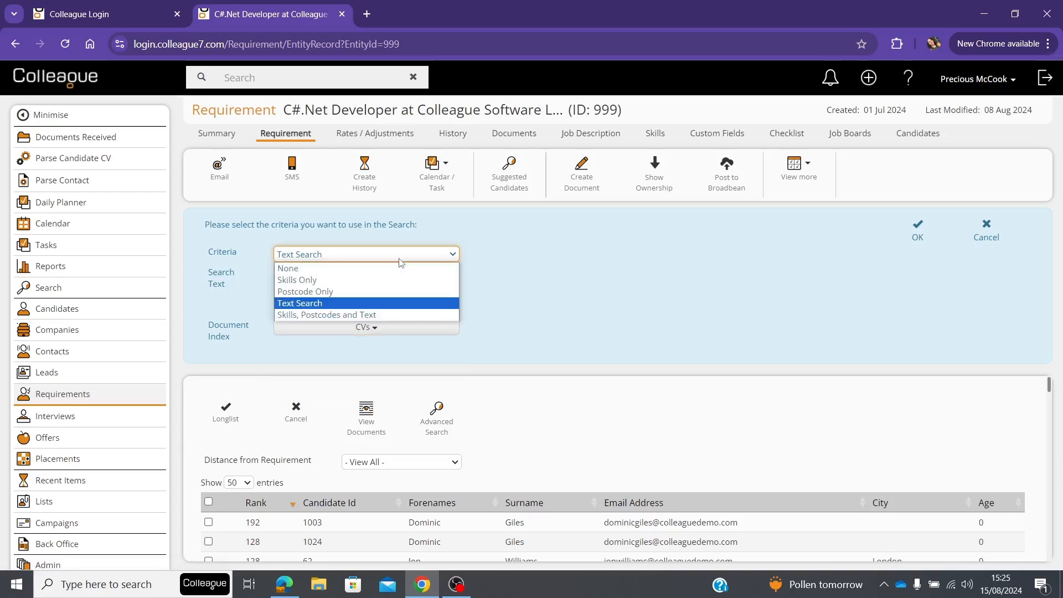
pyautogui.click(378, 315)
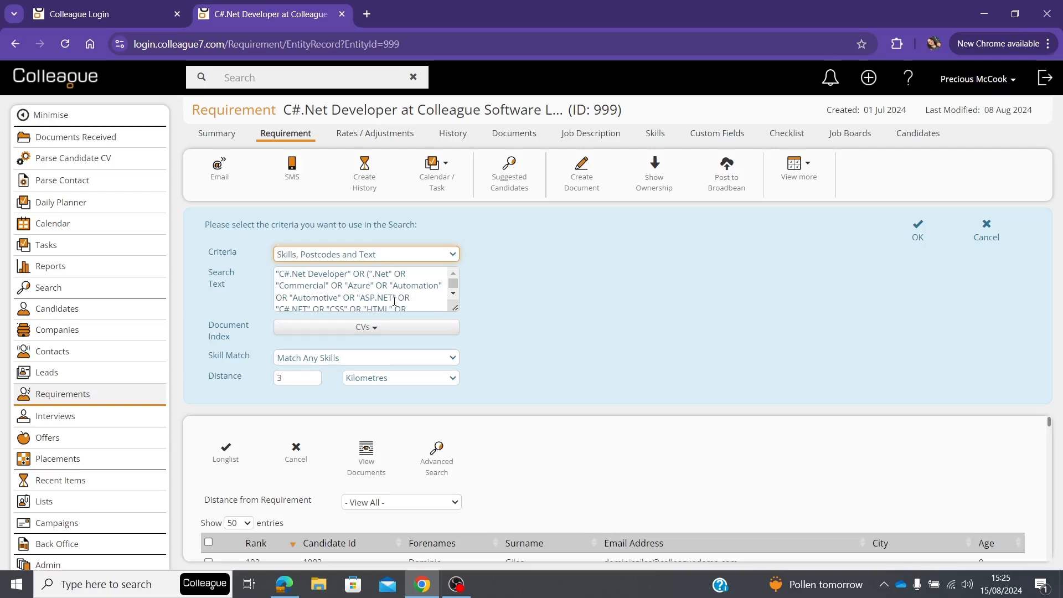
pyautogui.click(377, 359)
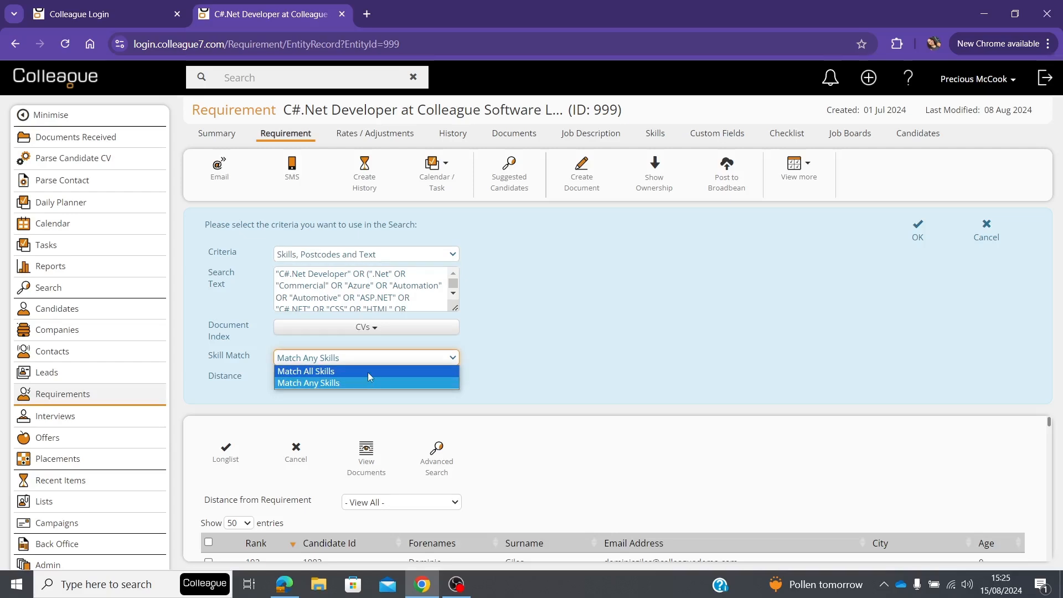
pyautogui.click(367, 373)
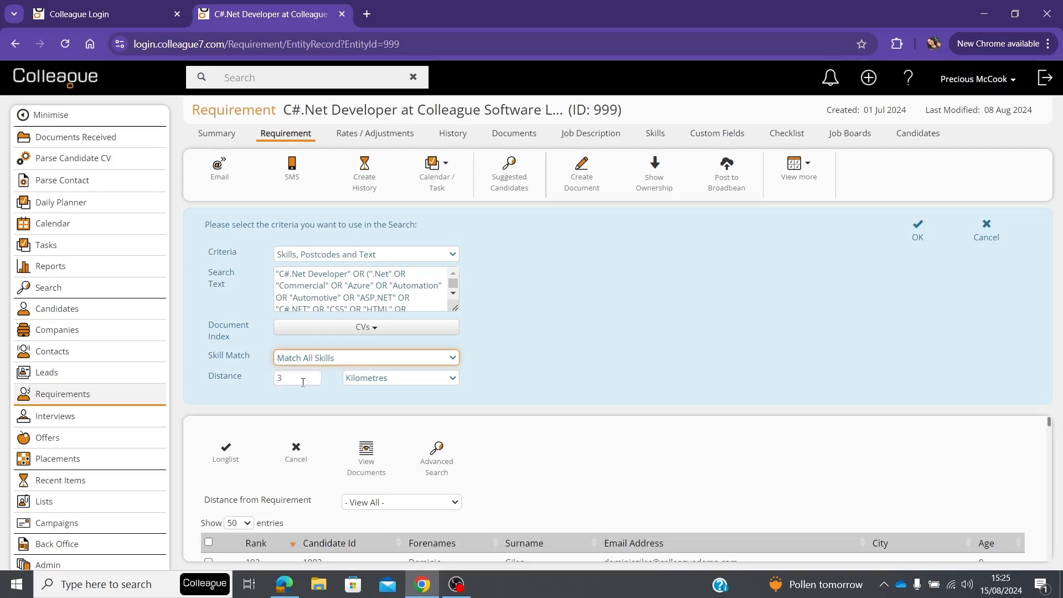
# Set the search distance to 10 Miles and run the Advanced Search with the chosen criteria
pyautogui.click(303, 383)
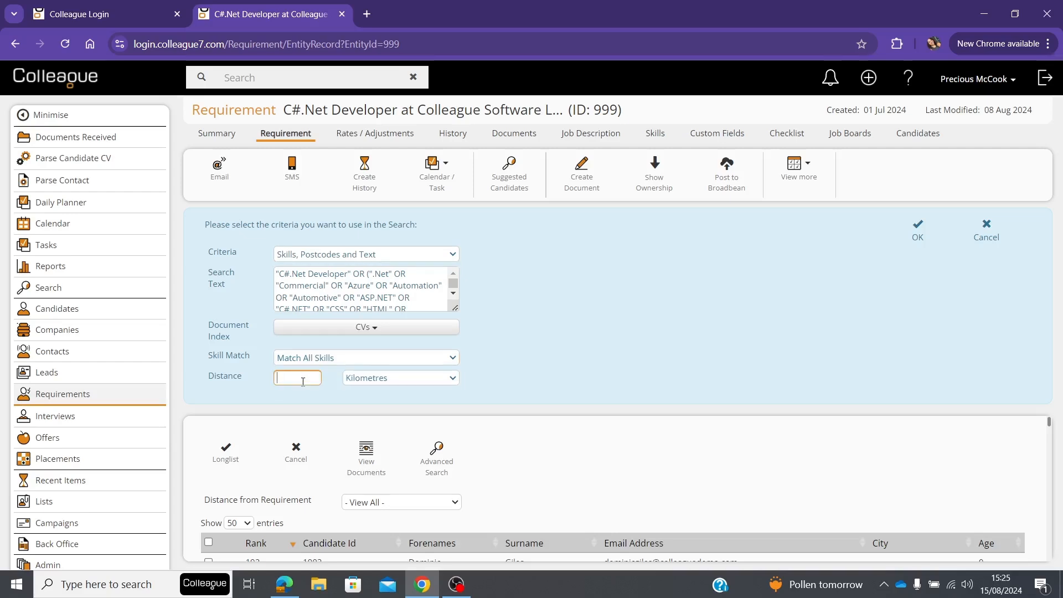
pyautogui.write('10')
pyautogui.click(349, 382)
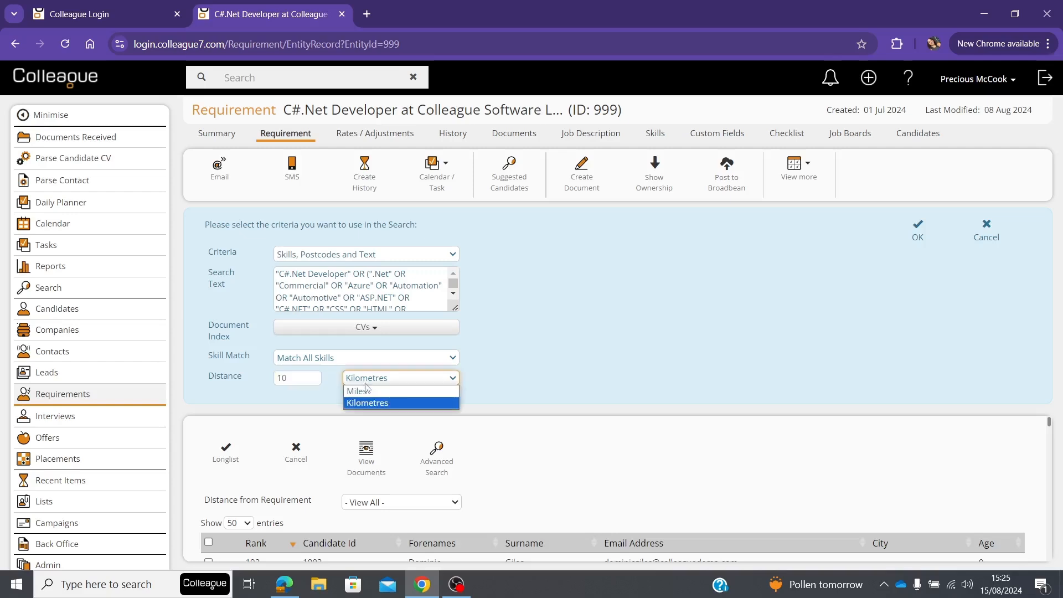
pyautogui.click(367, 392)
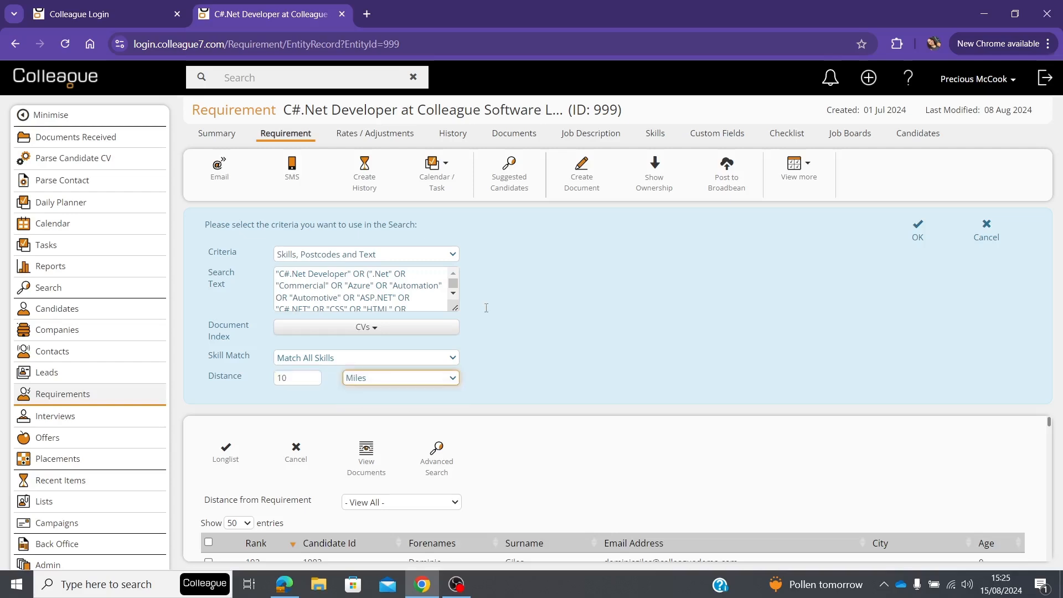
pyautogui.click(924, 228)
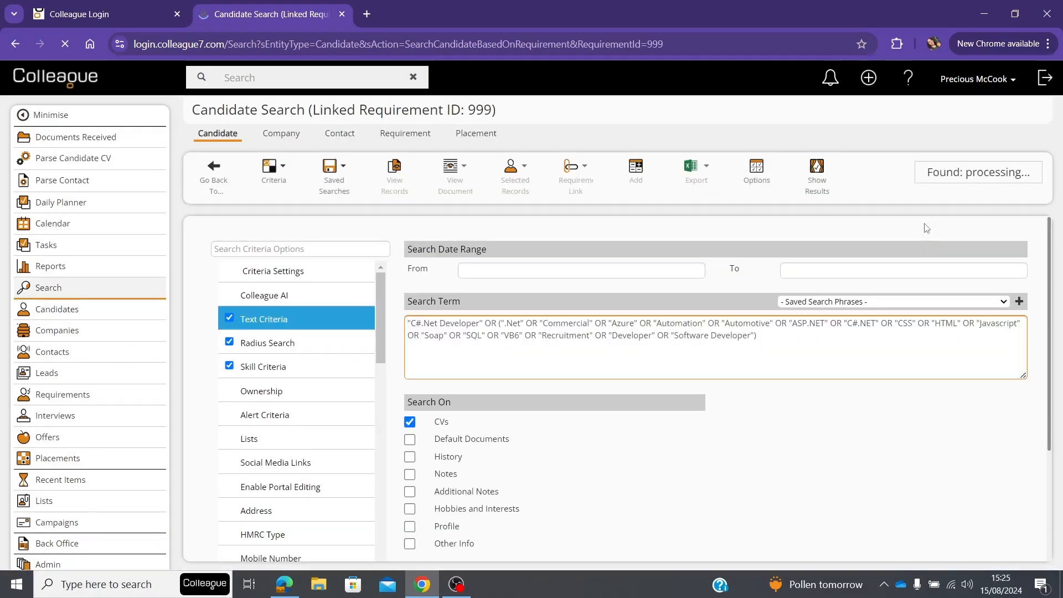
# Review the text, radius and skill criteria of the linked candidate search and show its results
pyautogui.moveTo(488, 362); pyautogui.dragTo(409, 324)
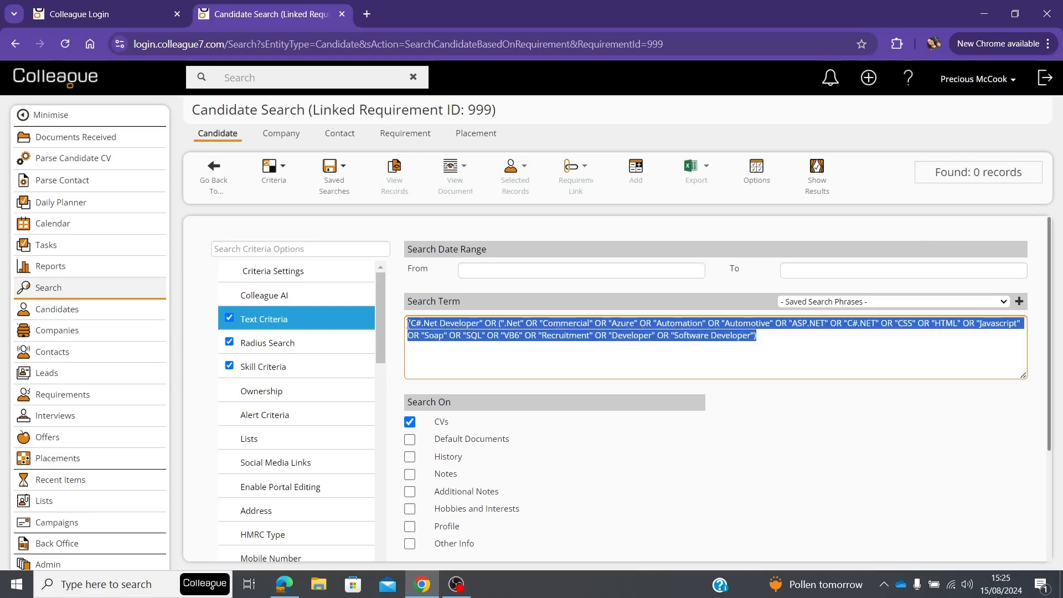
pyautogui.click(294, 342)
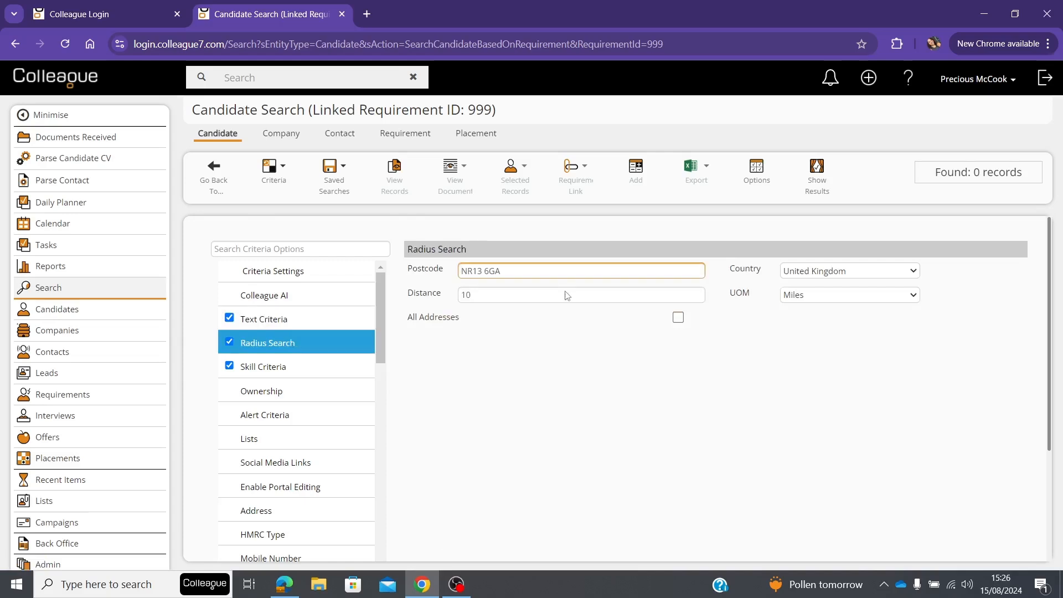
pyautogui.click(323, 370)
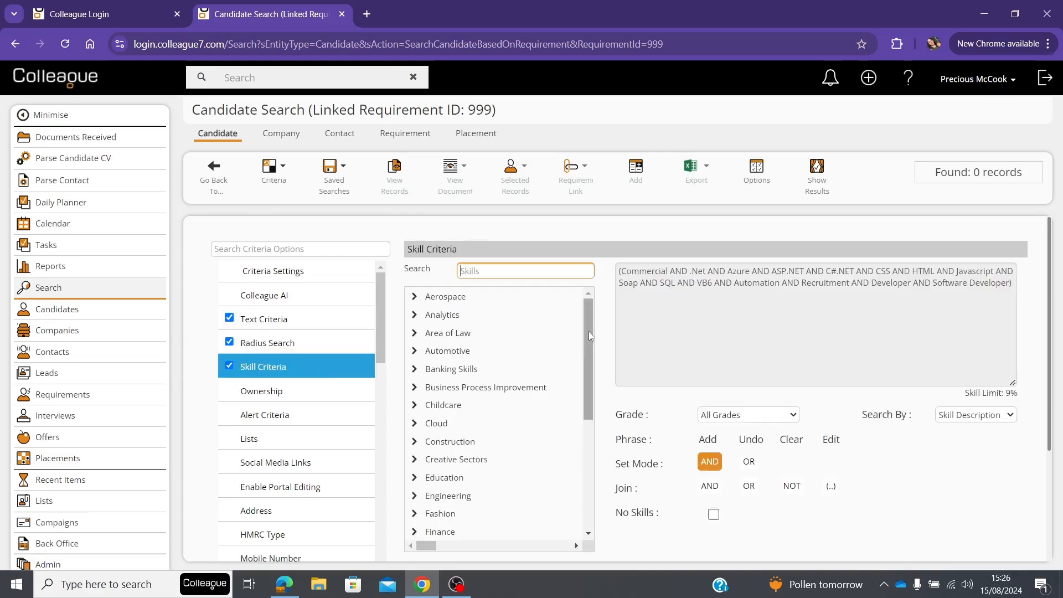
pyautogui.click(818, 172)
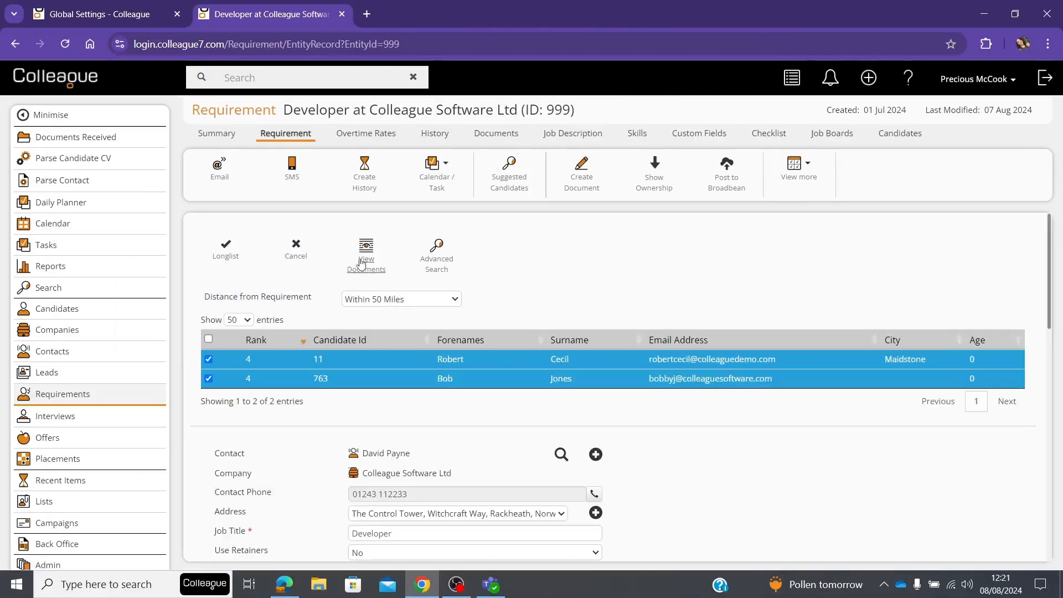
# View the selected suggested candidates' documents and examine the first candidate's CV as text for highlighted search terms
pyautogui.click(365, 265)
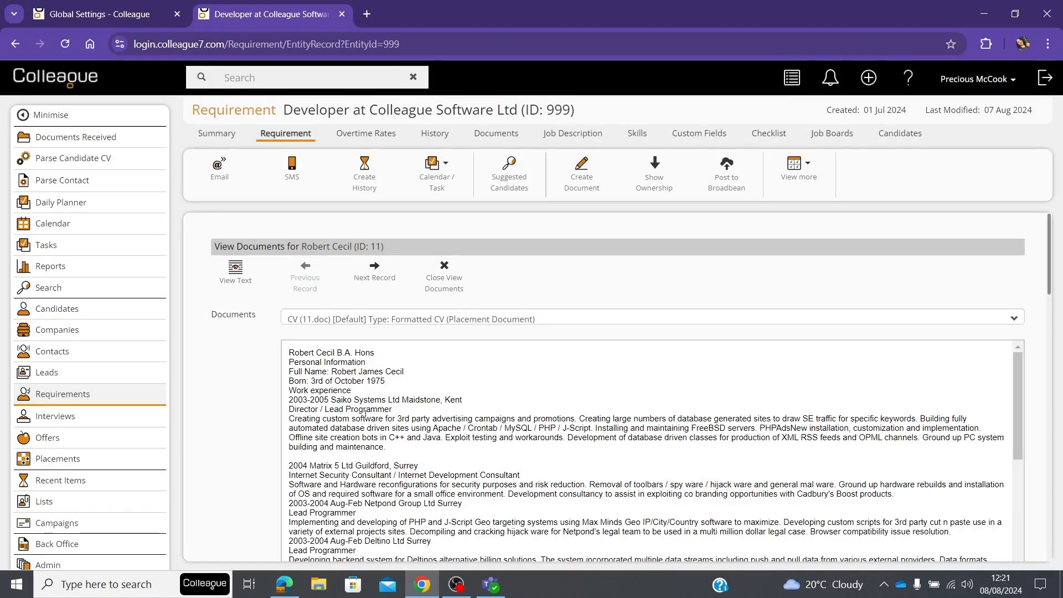
pyautogui.click(235, 273)
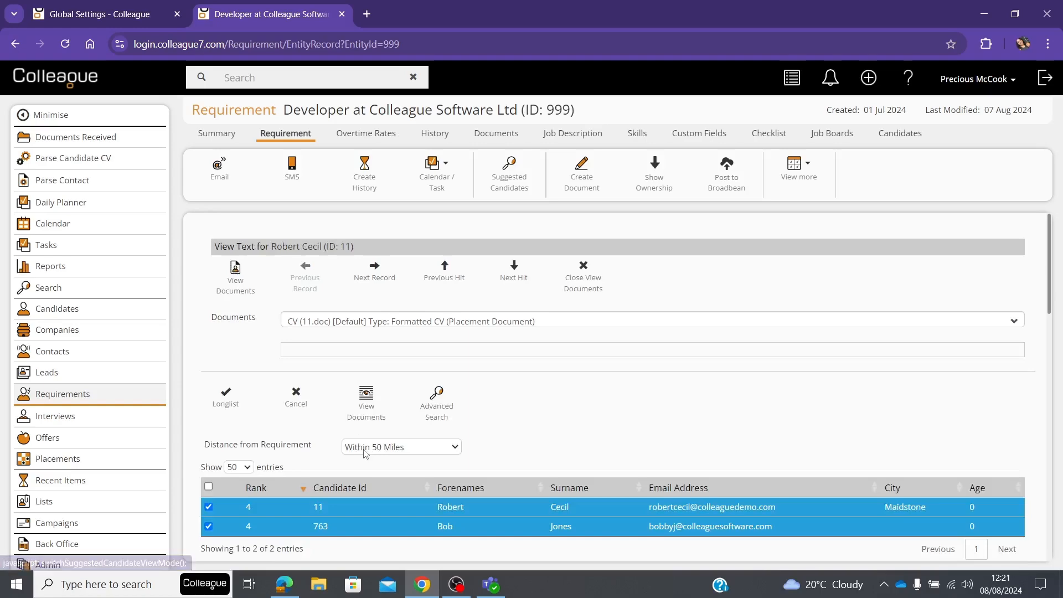
pyautogui.scroll(-3, 383, 360)
pyautogui.scroll(3, 383, 368)
pyautogui.scroll(-5, 379, 427)
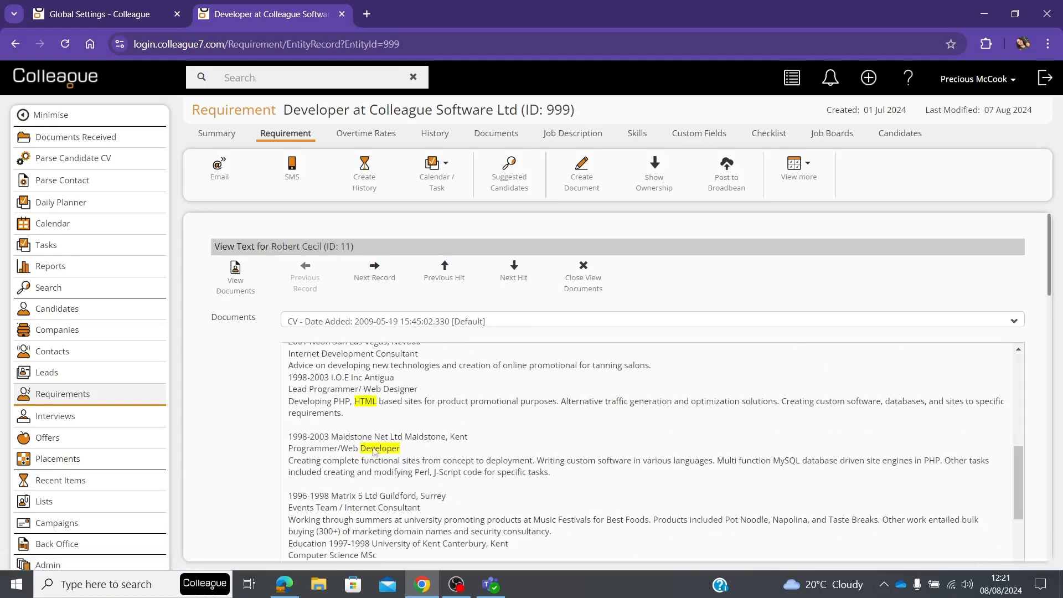
pyautogui.scroll(10, 403, 456)
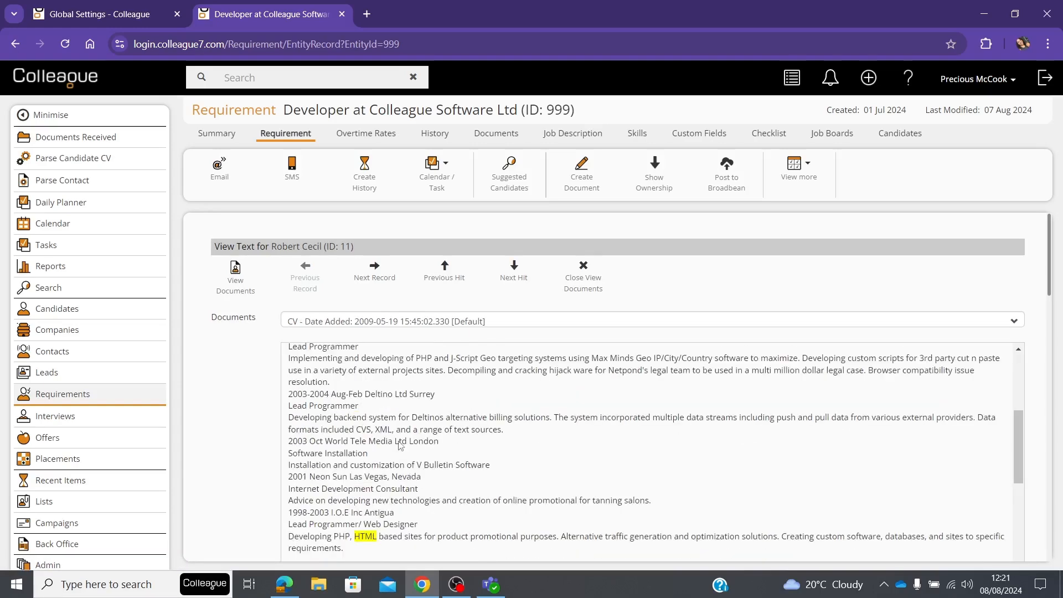
# Return to the document view, check the next candidate's CV and close the documents
pyautogui.click(238, 283)
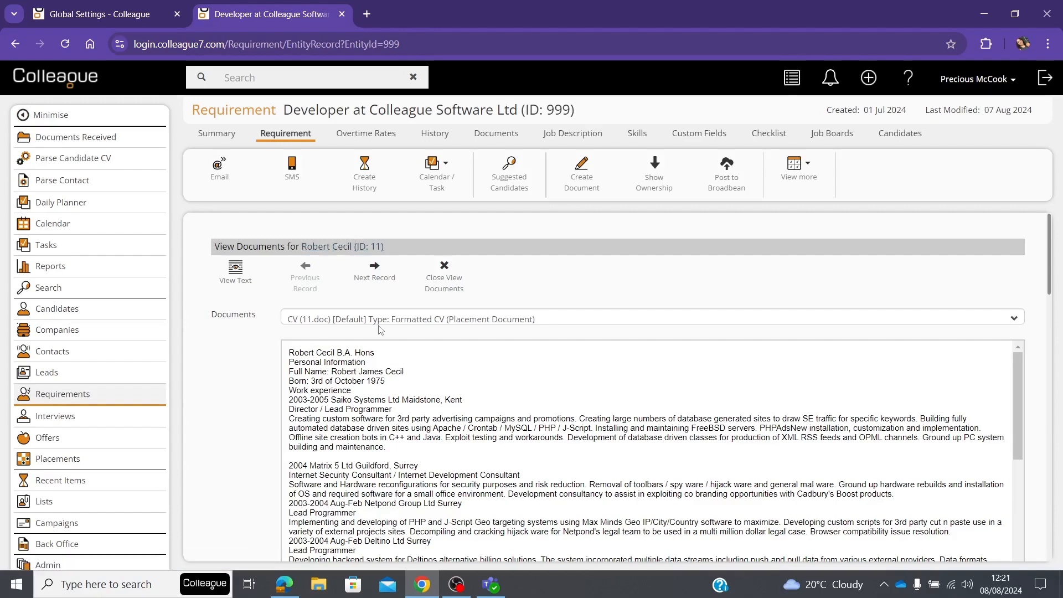
pyautogui.click(377, 268)
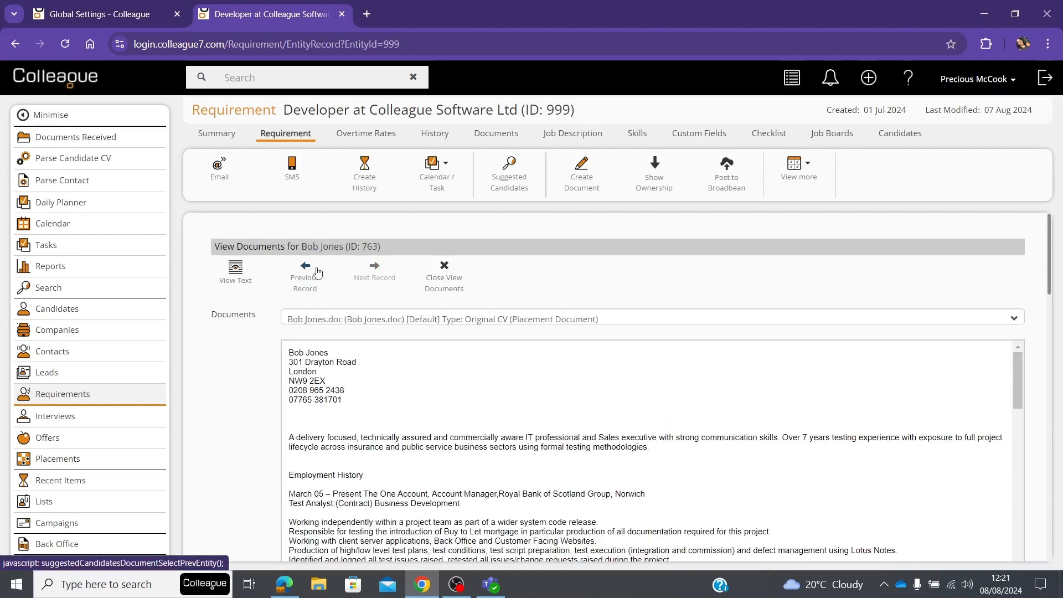
pyautogui.click(445, 271)
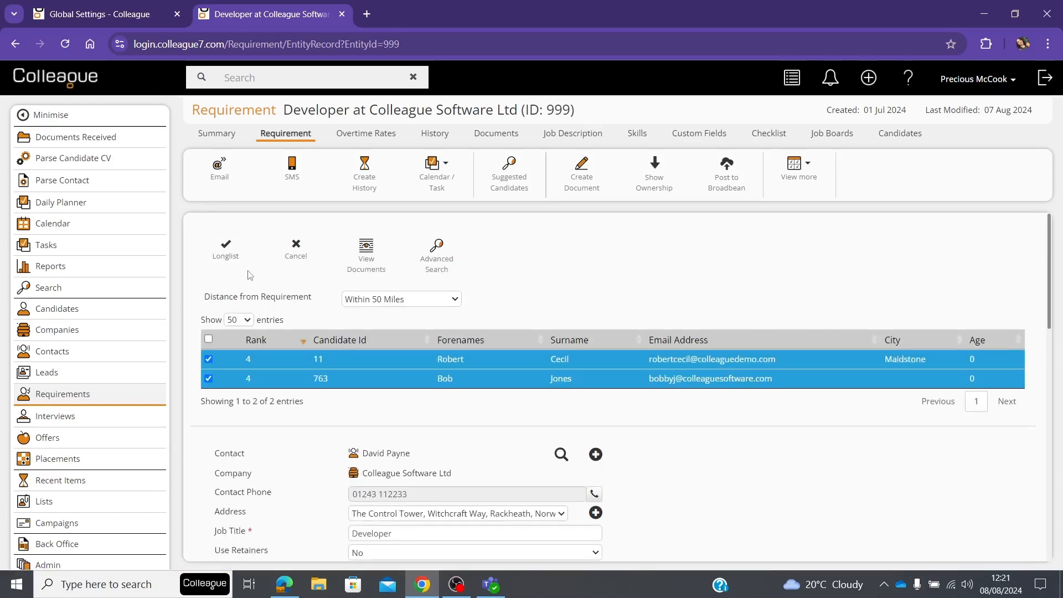
# Longlist both selected candidates for the Developer requirement, including those who previously worked for the company
pyautogui.click(231, 259)
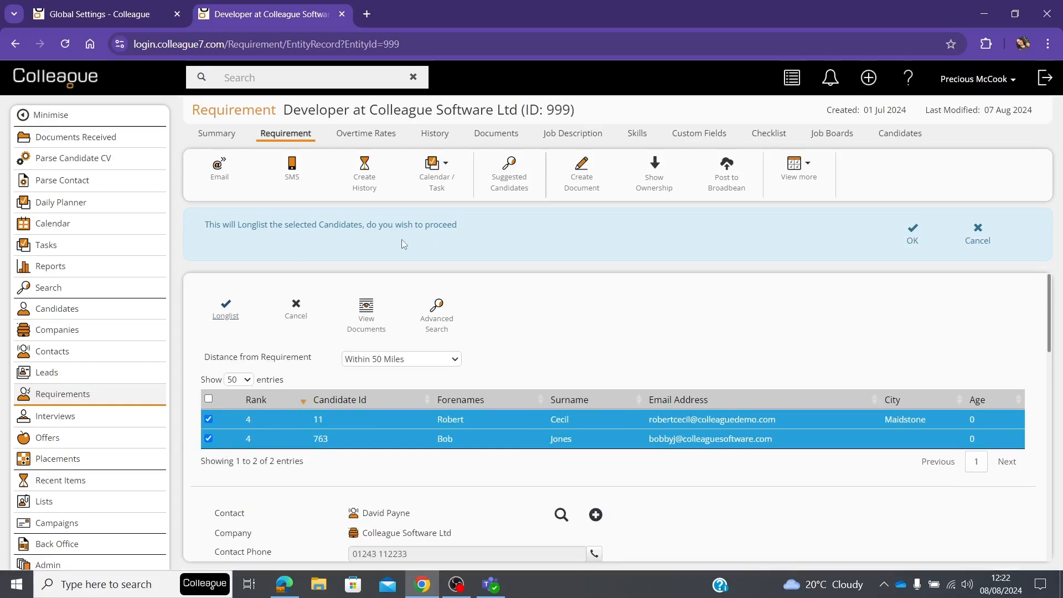
pyautogui.click(914, 242)
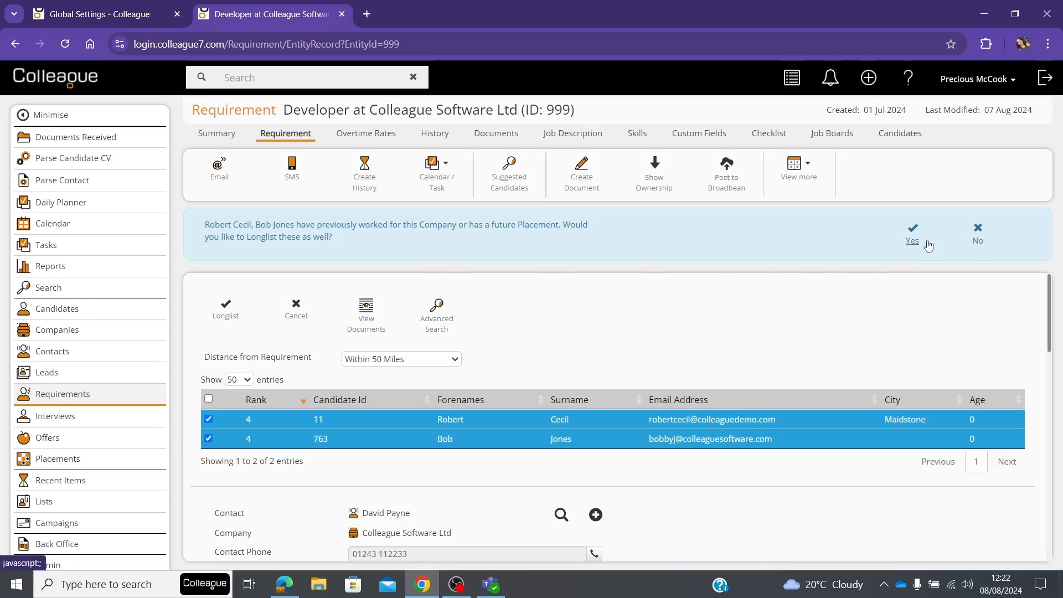
pyautogui.click(908, 245)
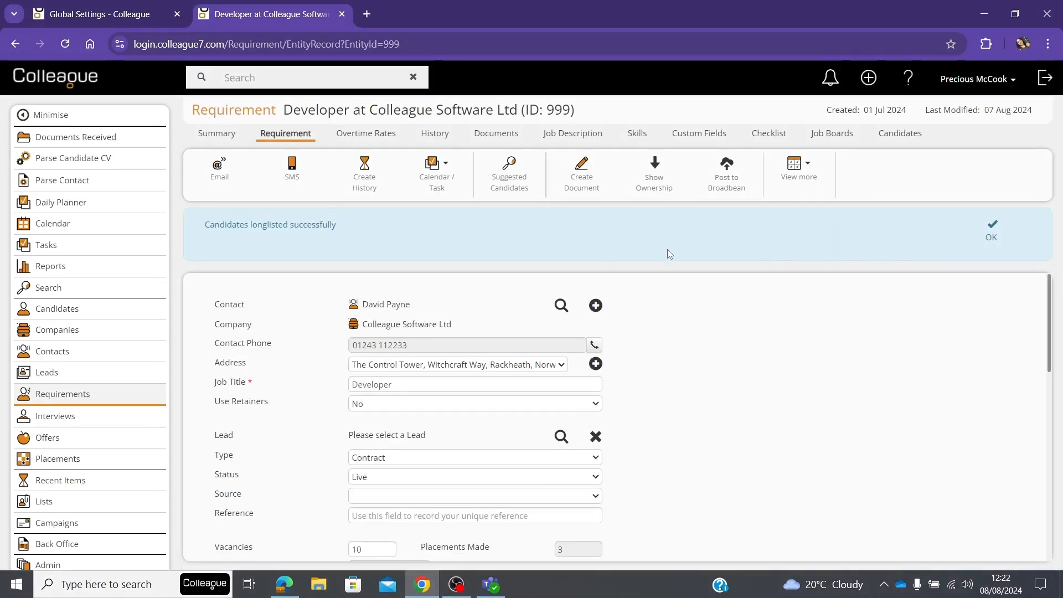
pyautogui.click(992, 236)
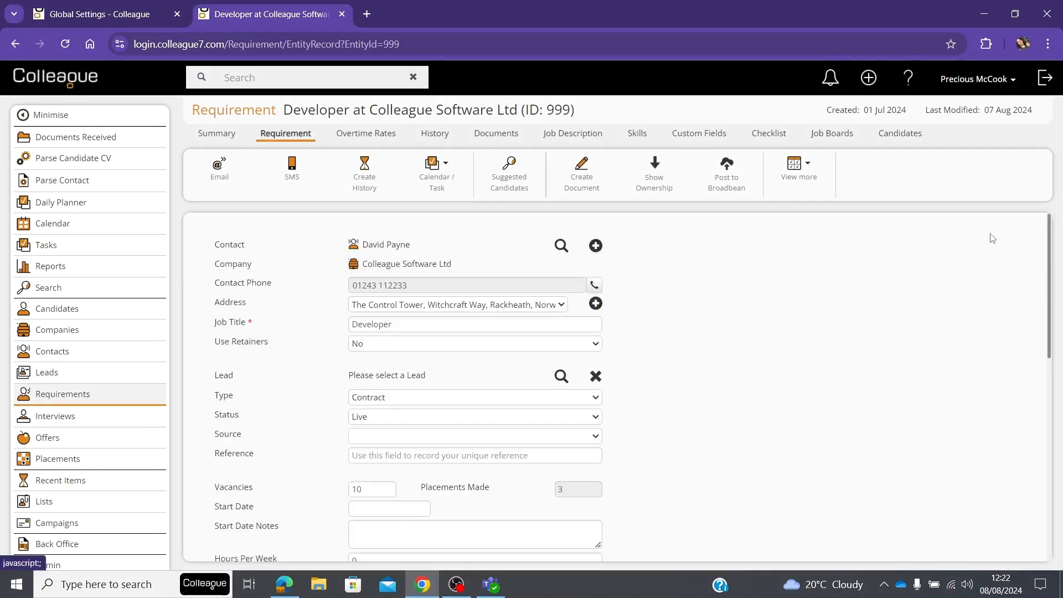